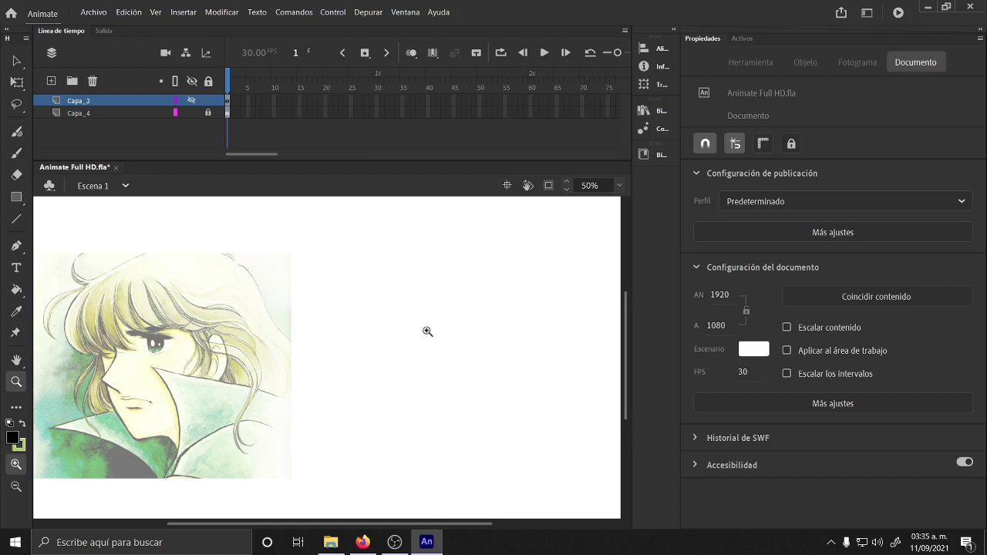
# Show layer Capa_2 and place a copy of its line drawing beside the original, at about X 832, Y 125.
pyautogui.moveTo(384, 523); pyautogui.dragTo(368, 525)
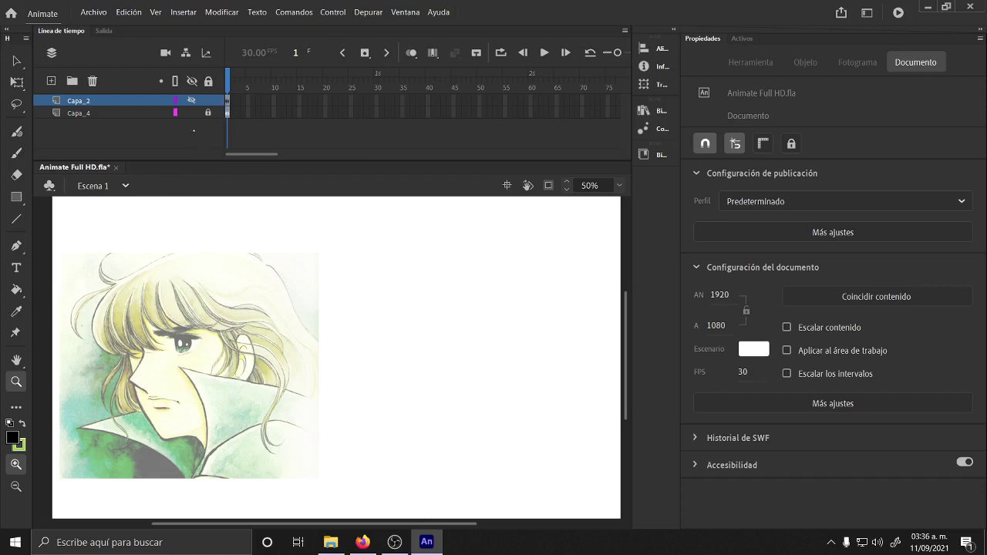
pyautogui.click(191, 100)
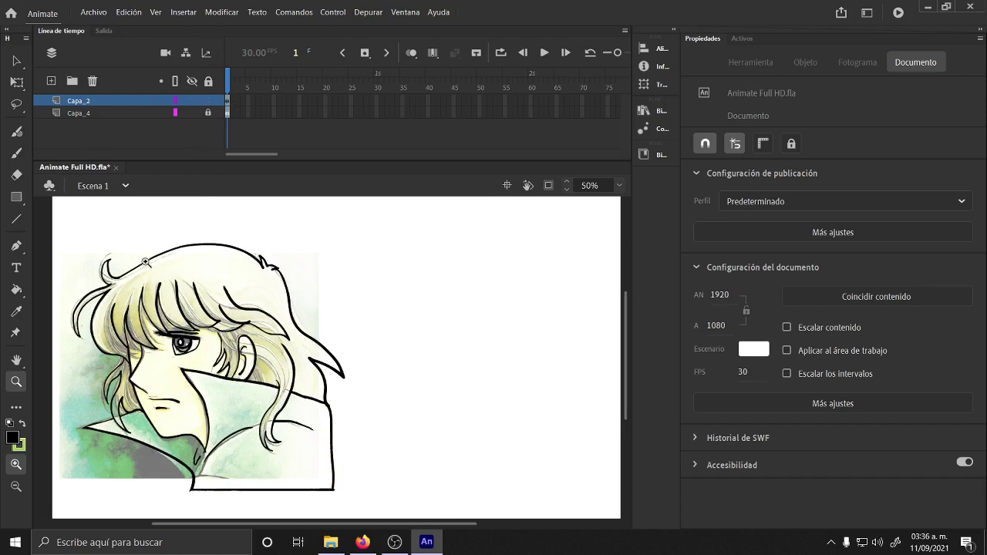
pyautogui.click(229, 103)
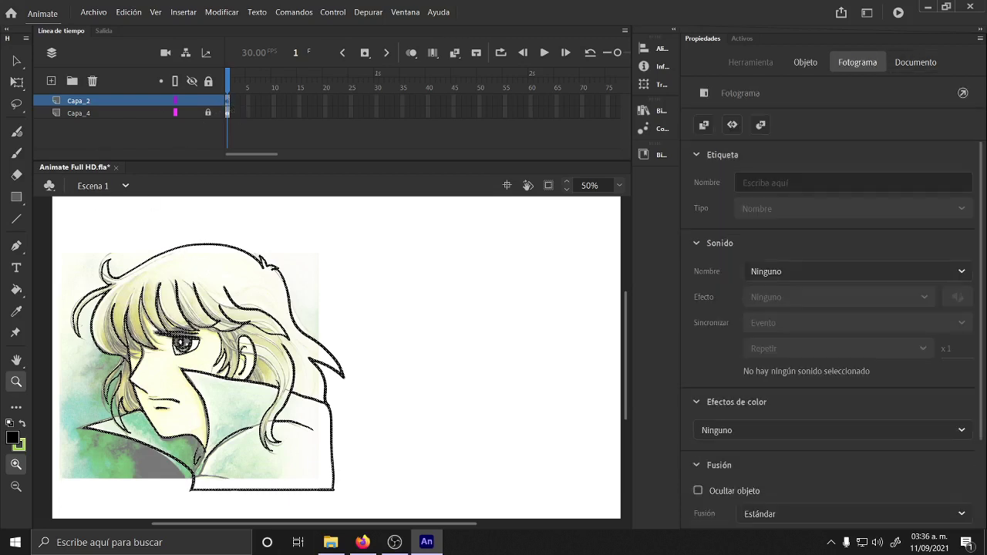
pyautogui.hotkey('ctrl', 'v')
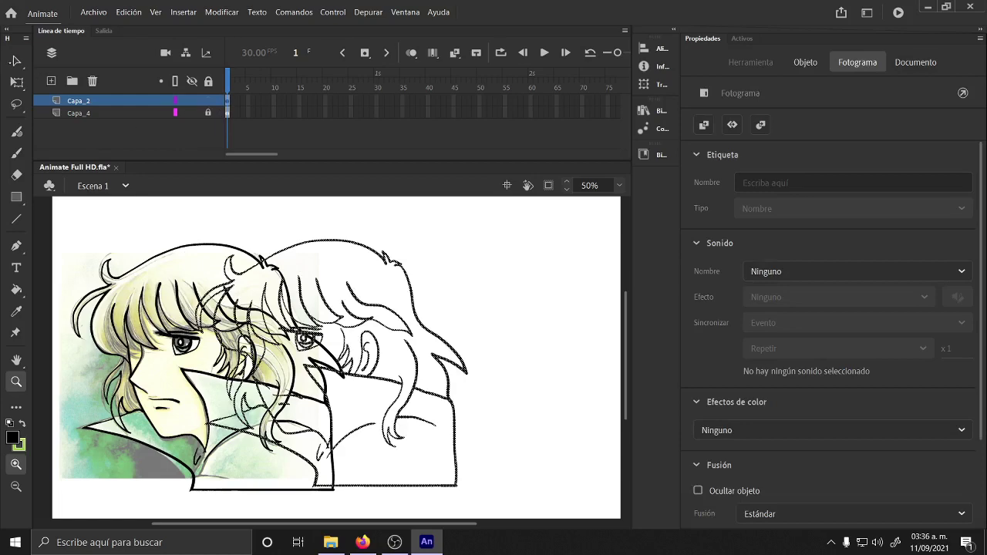
pyautogui.press('v')
pyautogui.moveTo(332, 304)
pyautogui.mouseDown()
pyautogui.moveTo(459, 295)
pyautogui.moveTo(331, 309)
pyautogui.mouseUp()
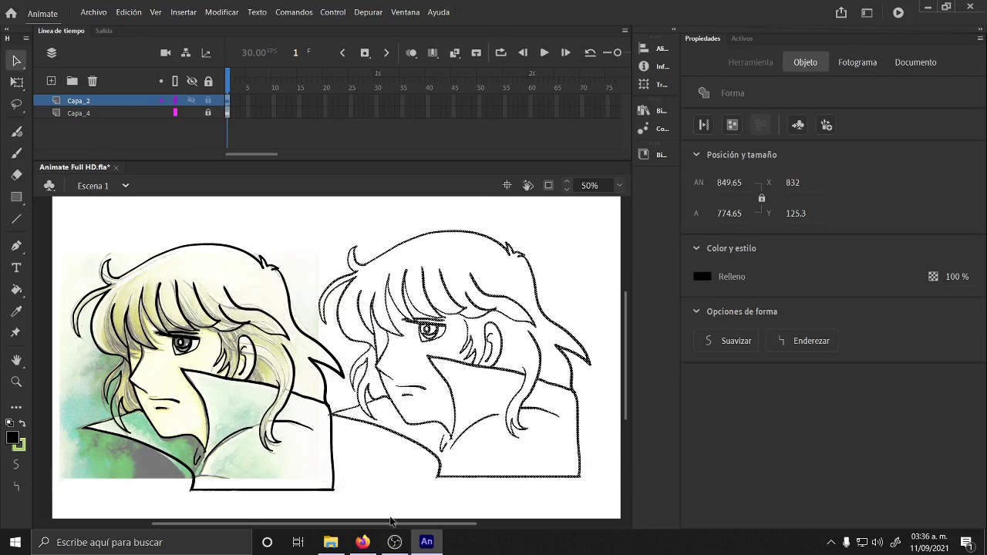
# Paste another copy of the line drawing and place it to the right of the second portrait, at about X 1615, Y 67.
pyautogui.hscroll(5, 390, 522)
pyautogui.hscroll(-3, 391, 522)
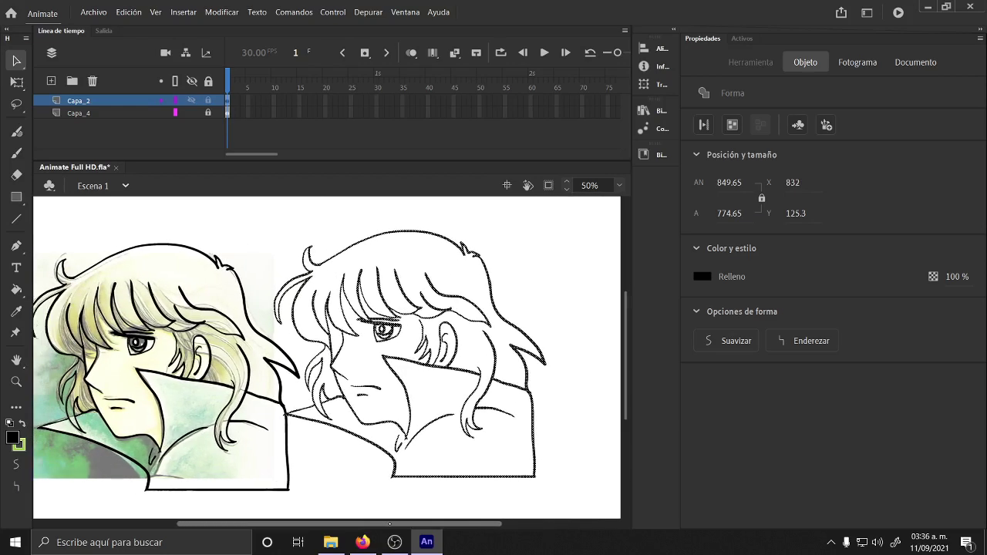
pyautogui.hscroll(2, 391, 524)
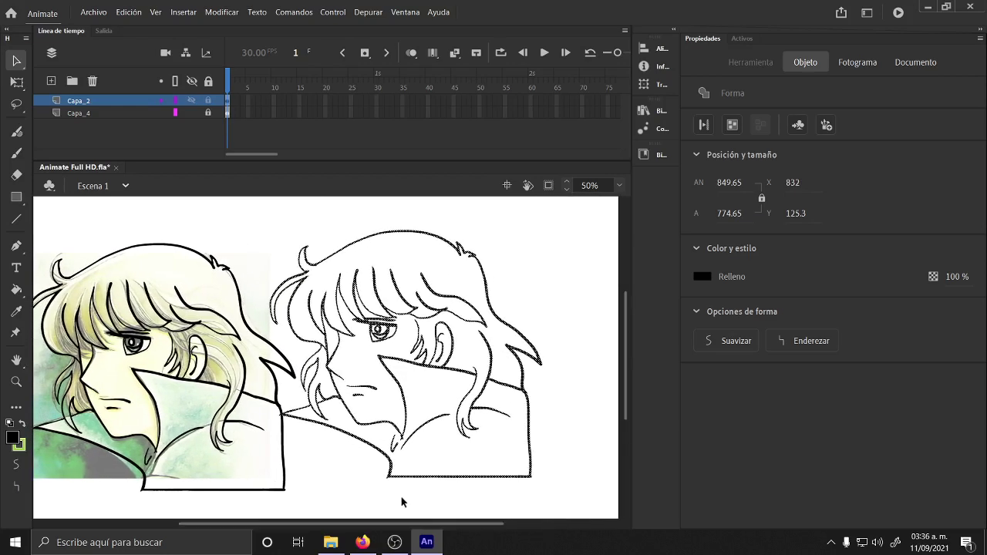
pyautogui.hotkey('ctrl', 'v')
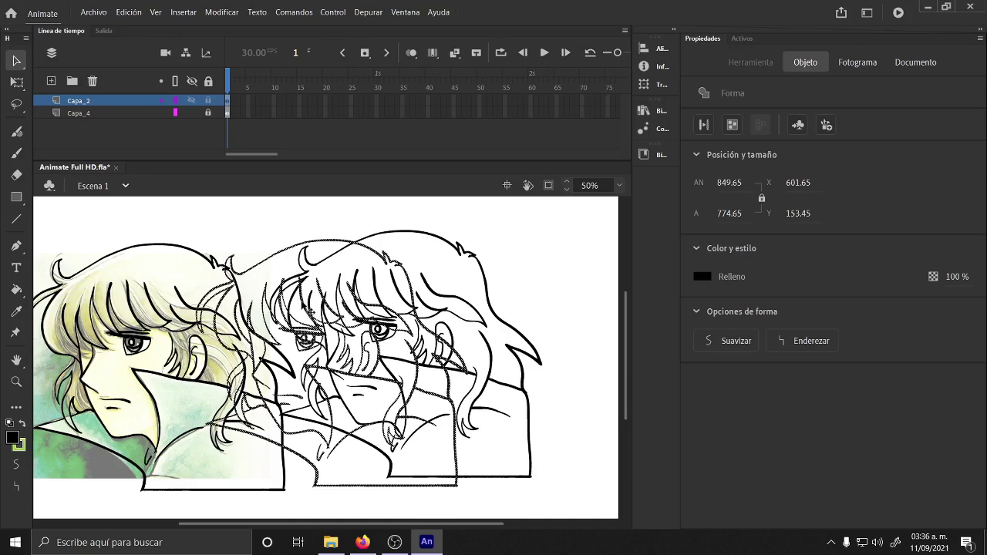
pyautogui.hotkey('shift', 'Right')
pyautogui.hotkey('shift', 'Right')
pyautogui.hotkey('shift', 'Right')
pyautogui.hotkey('shift', 'Right')
pyautogui.hotkey('shift', 'Right')
pyautogui.hotkey('shift', 'Right')
pyautogui.hotkey('shift', 'Right')
pyautogui.hotkey('shift', 'Right')
pyautogui.hotkey('shift', 'Right')
pyautogui.hotkey('shift', 'Right')
pyautogui.hotkey('shift', 'Right')
pyautogui.hotkey('shift', 'Right')
pyautogui.hotkey('shift', 'Up')
pyautogui.hotkey('shift', 'Up')
pyautogui.hotkey('shift', 'Up')
pyautogui.hotkey('shift', 'Up')
pyautogui.hotkey('shift', 'Up')
pyautogui.hotkey('shift', 'Up')
pyautogui.hotkey('shift', 'Up')
pyautogui.hotkey('shift', 'Left')
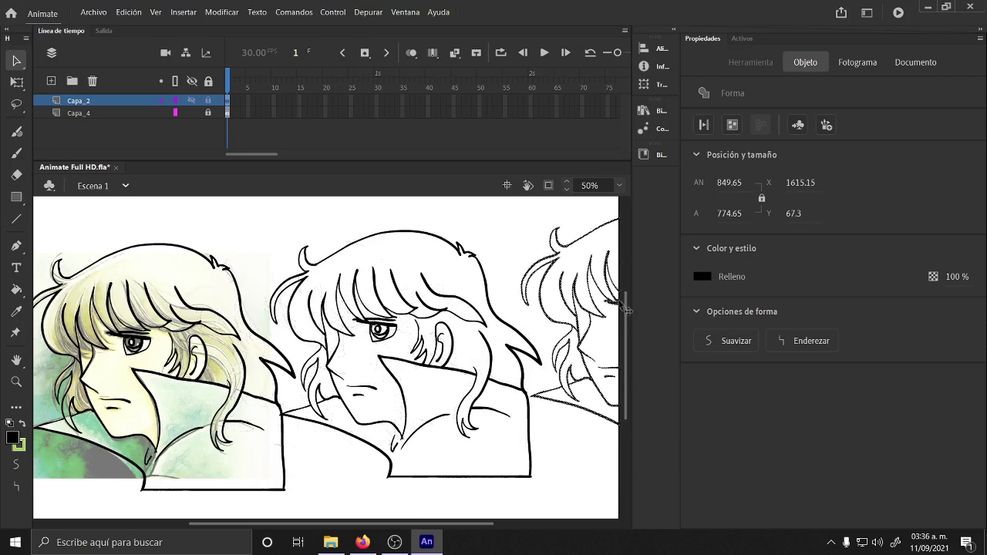
pyautogui.moveTo(476, 523); pyautogui.dragTo(535, 523)
pyautogui.click(535, 520)
# Set the fill colour to dark red and activate the Paint Bucket tool.
pyautogui.hscroll(-5, 533, 521)
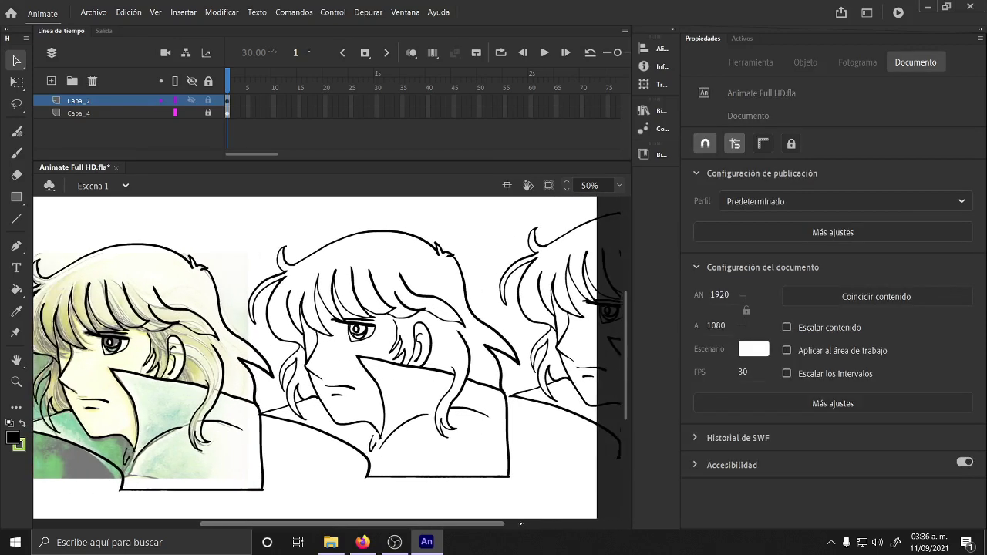
pyautogui.hscroll(-1, 520, 524)
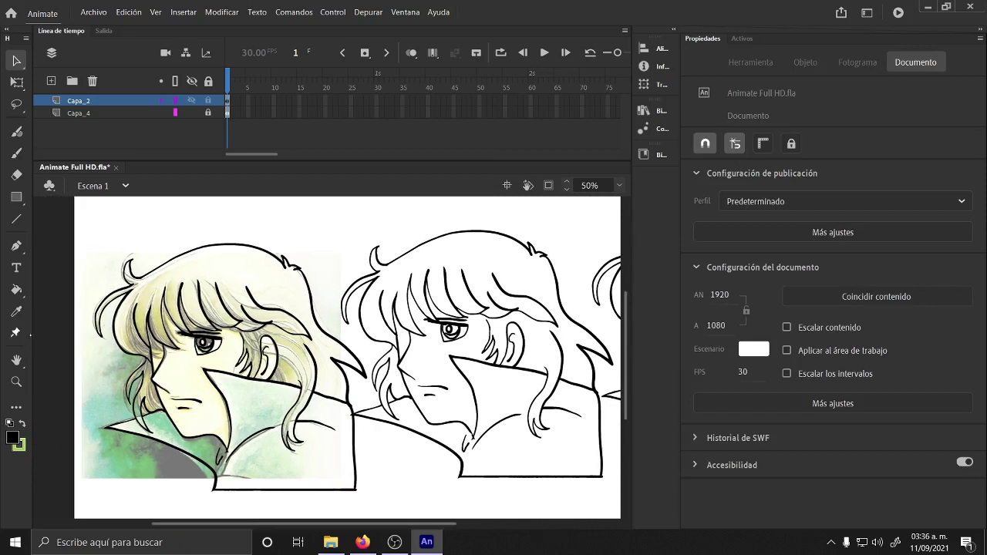
pyautogui.click(12, 438)
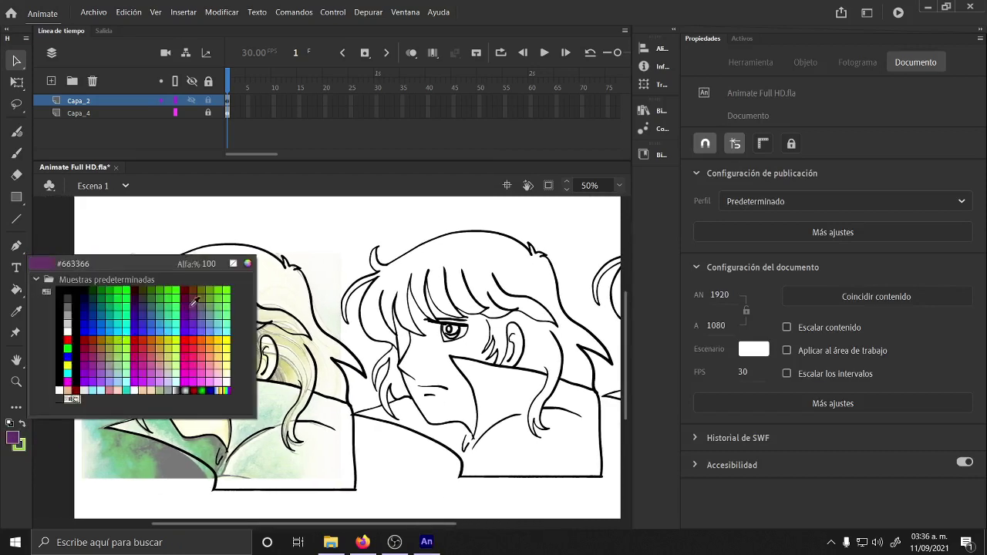
pyautogui.click(188, 285)
pyautogui.click(16, 289)
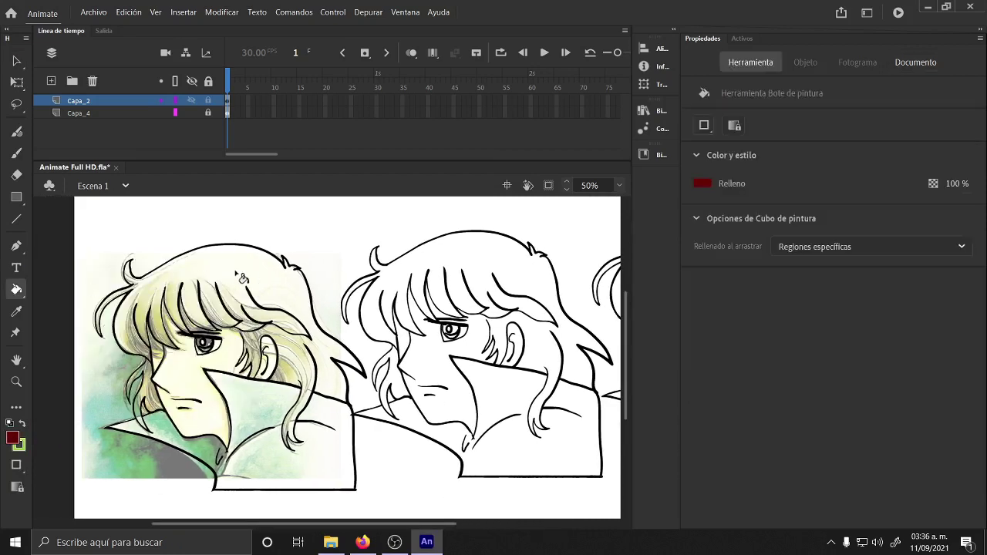
# Test the dark red fill on the first portrait's hair, undo it, and hide the reference layer Capa_4.
pyautogui.click(257, 307)
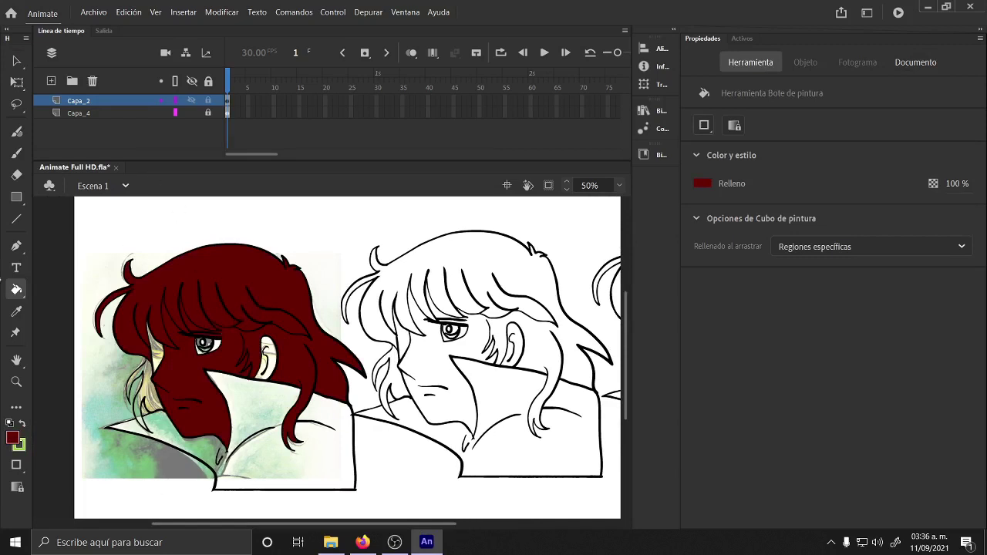
pyautogui.hotkey('ctrl', 'z')
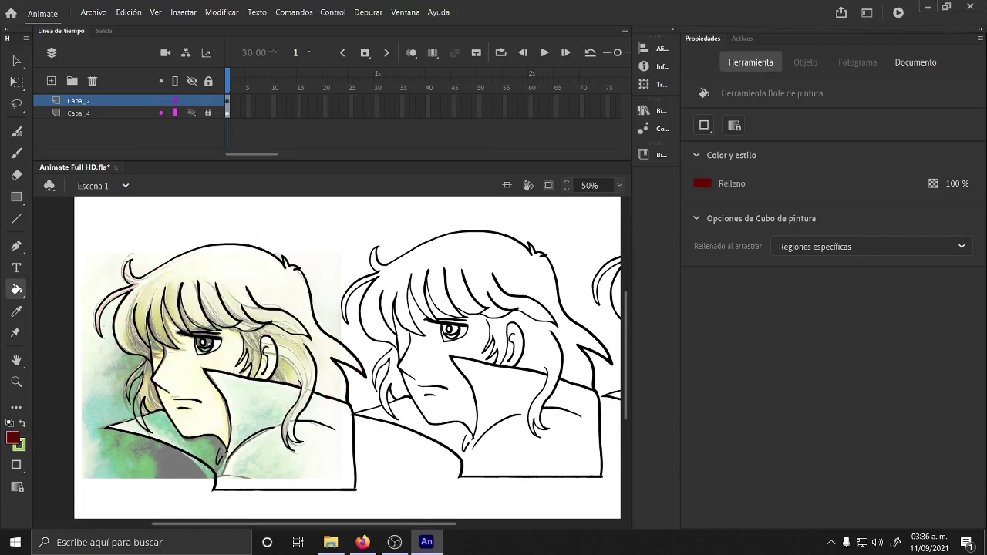
pyautogui.hotkey('ctrl', 'z')
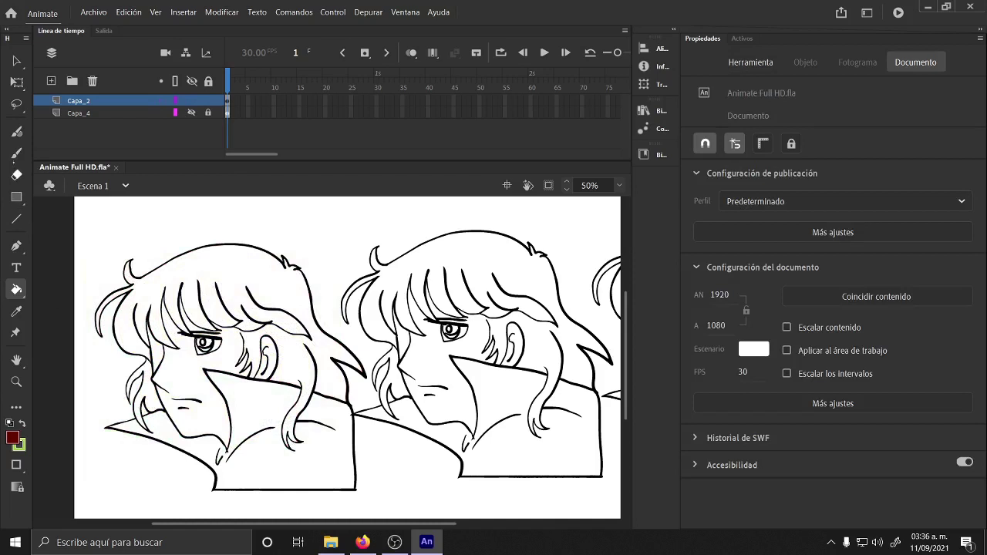
# Close the hairline gap at the first portrait's temple with a dark red brush stroke and fill all the hair dark red, including the front strand.
pyautogui.press('b')
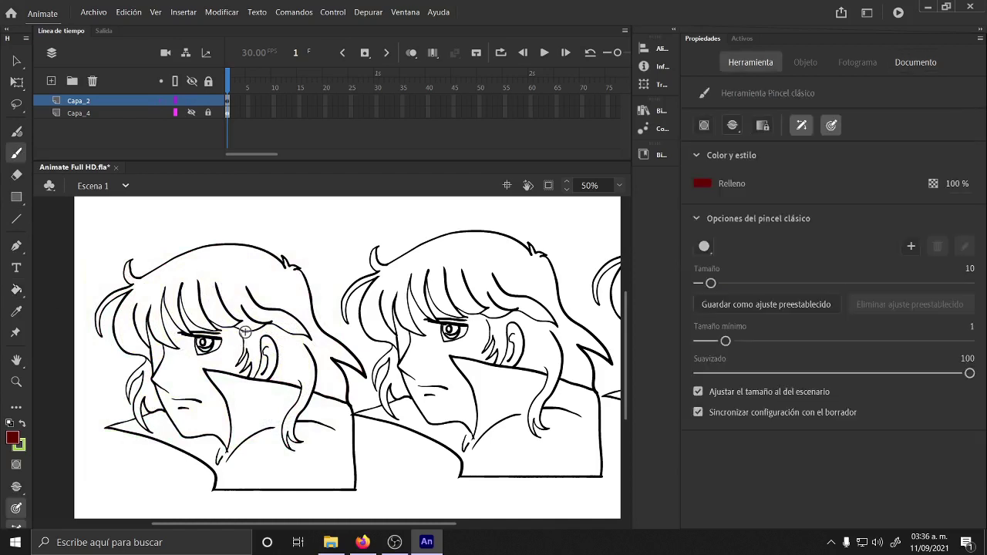
pyautogui.moveTo(241, 327); pyautogui.dragTo(244, 347)
pyautogui.press('k')
pyautogui.click(232, 278)
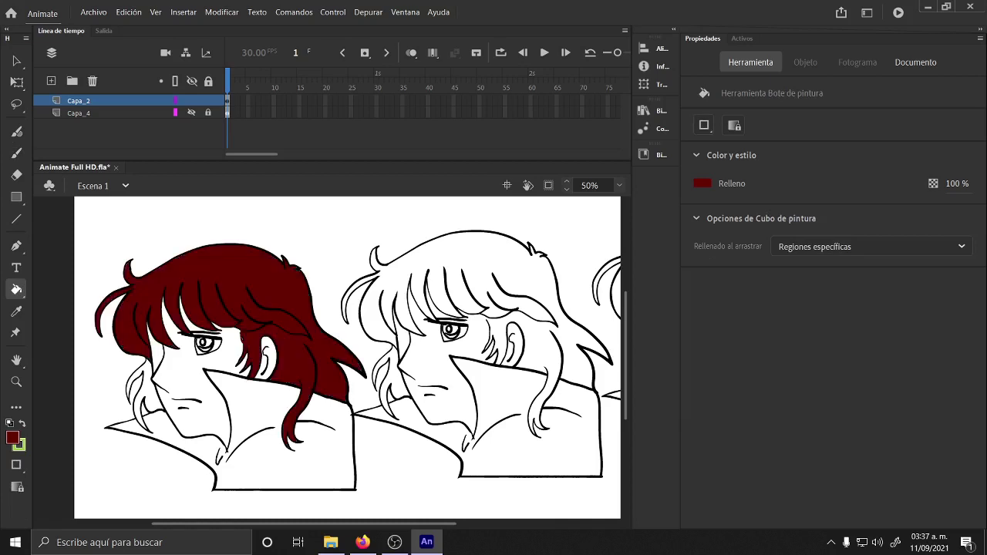
pyautogui.click(142, 398)
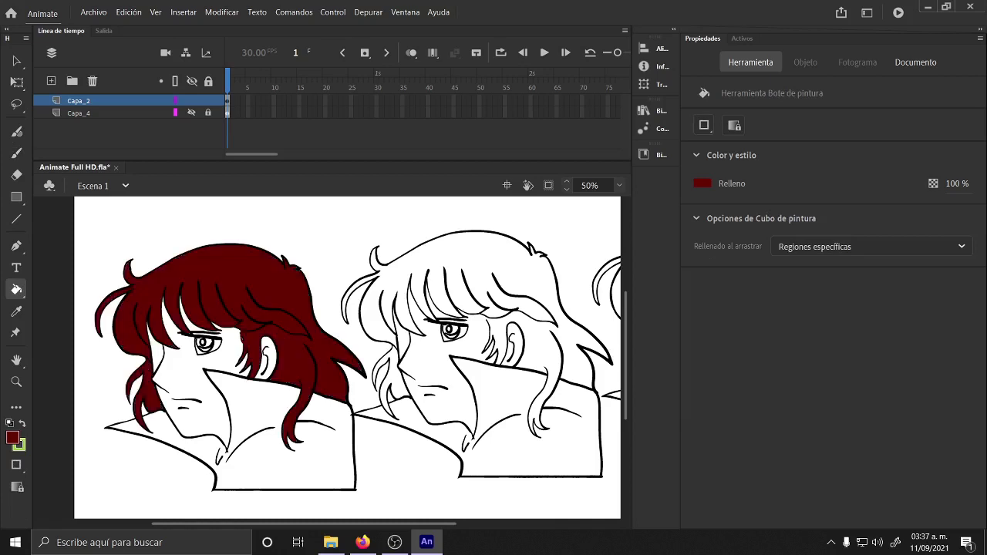
# Set the fill colour to teal and apply it to the first portrait's iris.
pyautogui.click(12, 438)
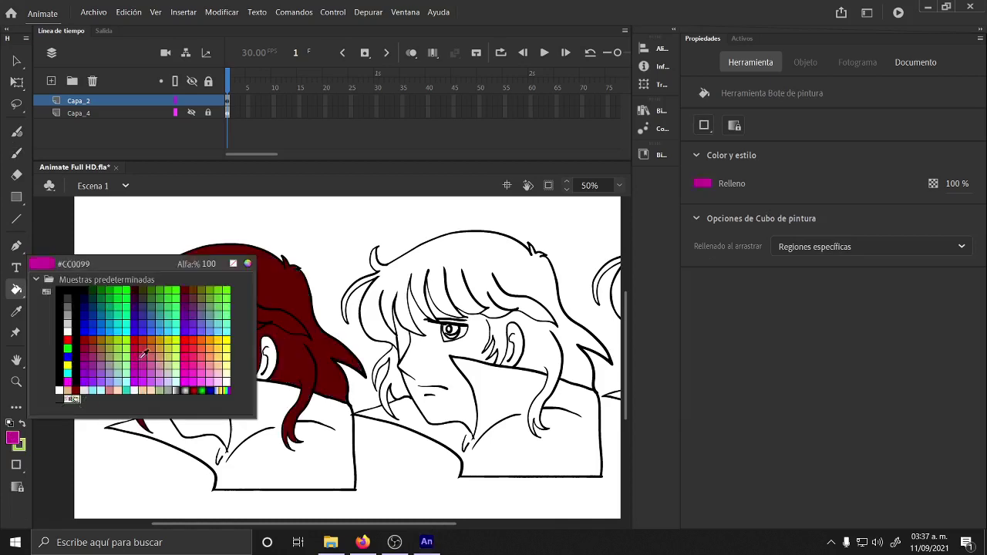
pyautogui.click(106, 319)
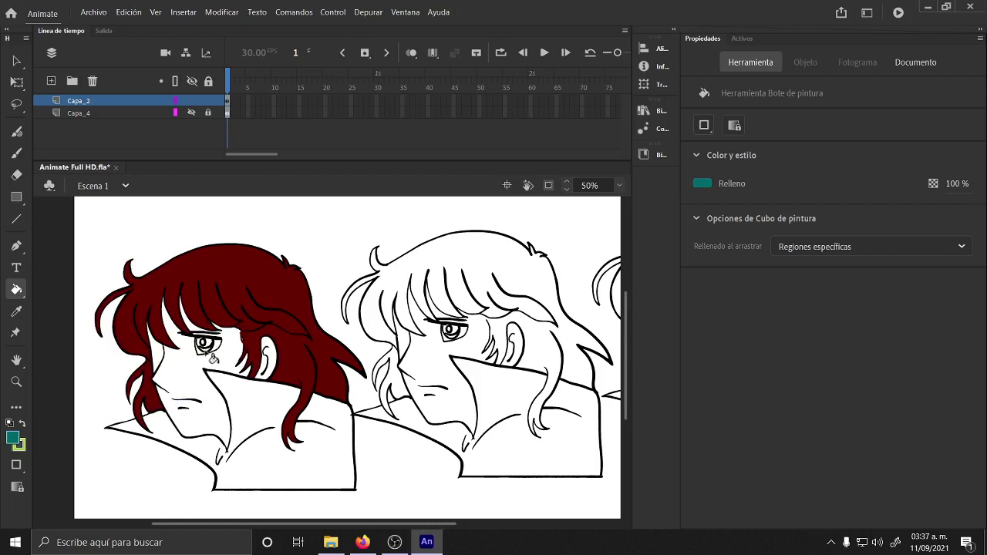
pyautogui.click(207, 347)
# Change the fill colour to green and apply it within the first portrait's iris.
pyautogui.click(12, 438)
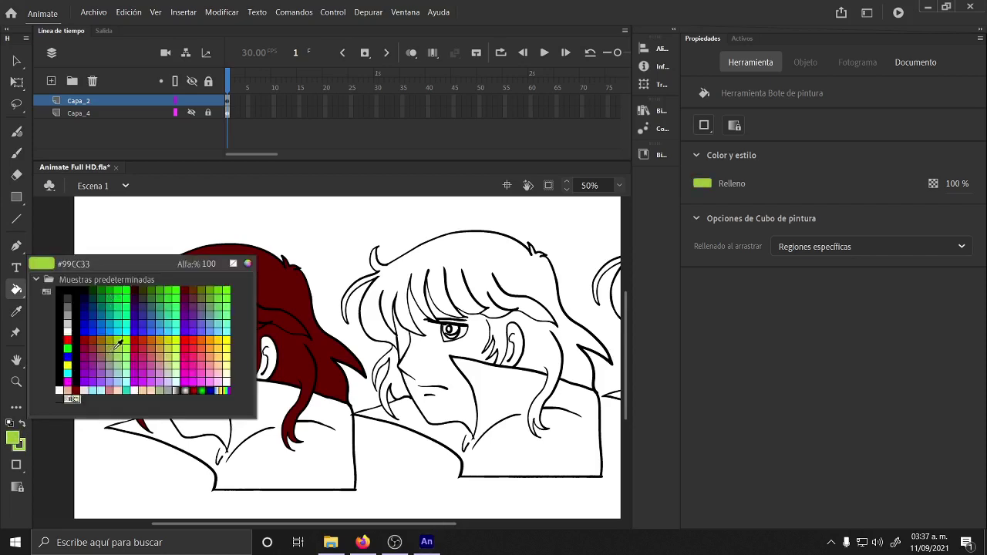
pyautogui.click(106, 286)
pyautogui.click(213, 349)
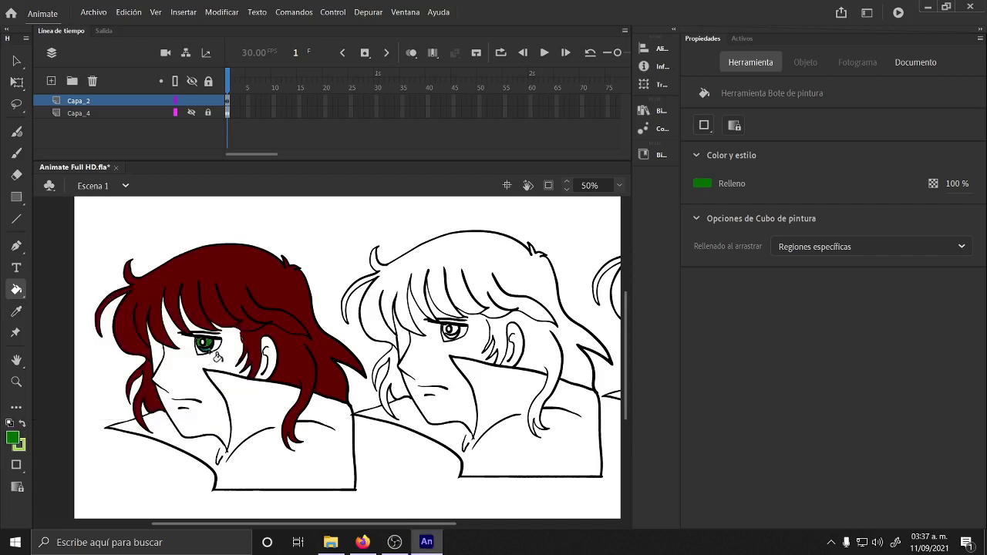
# Replace the green area of the first portrait's iris with a medium blue fill.
pyautogui.click(11, 438)
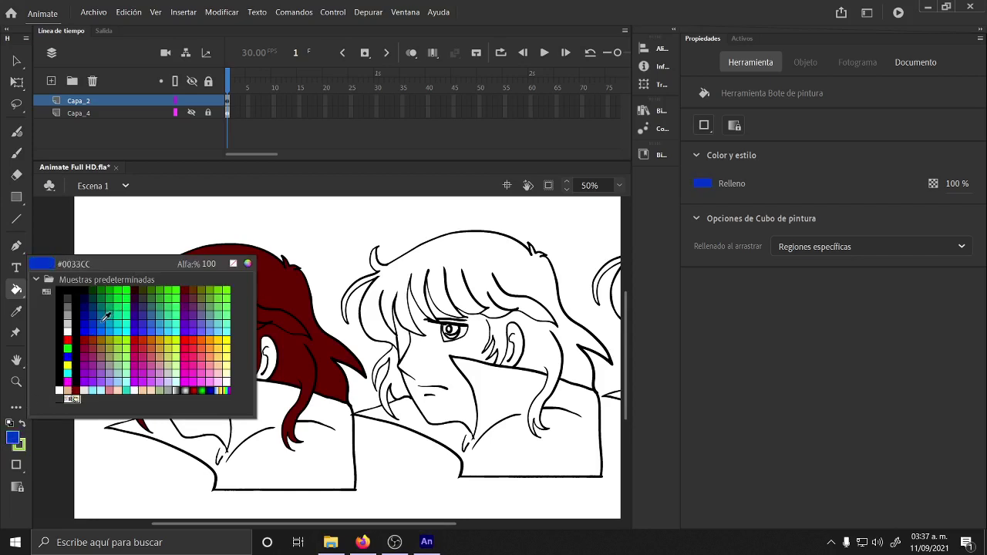
pyautogui.click(106, 316)
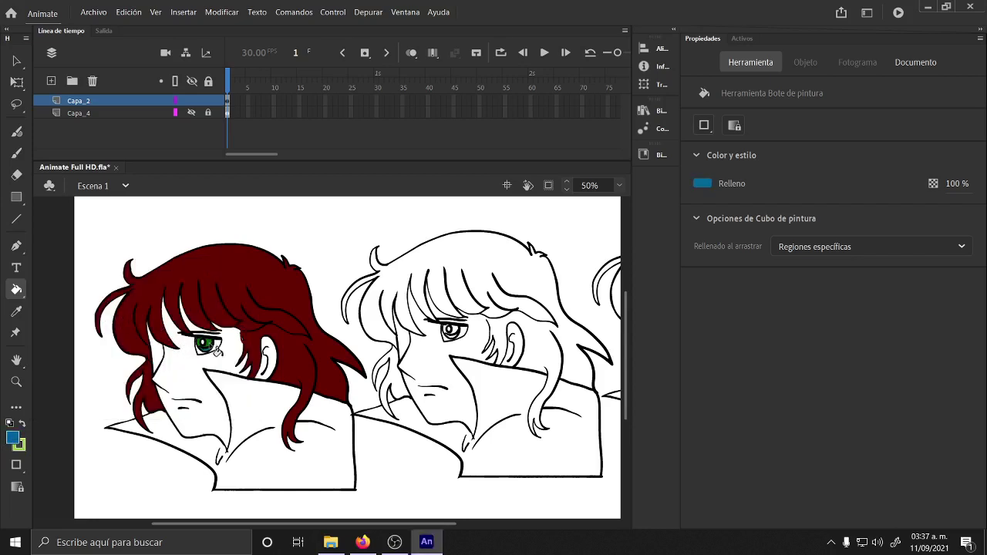
pyautogui.click(206, 347)
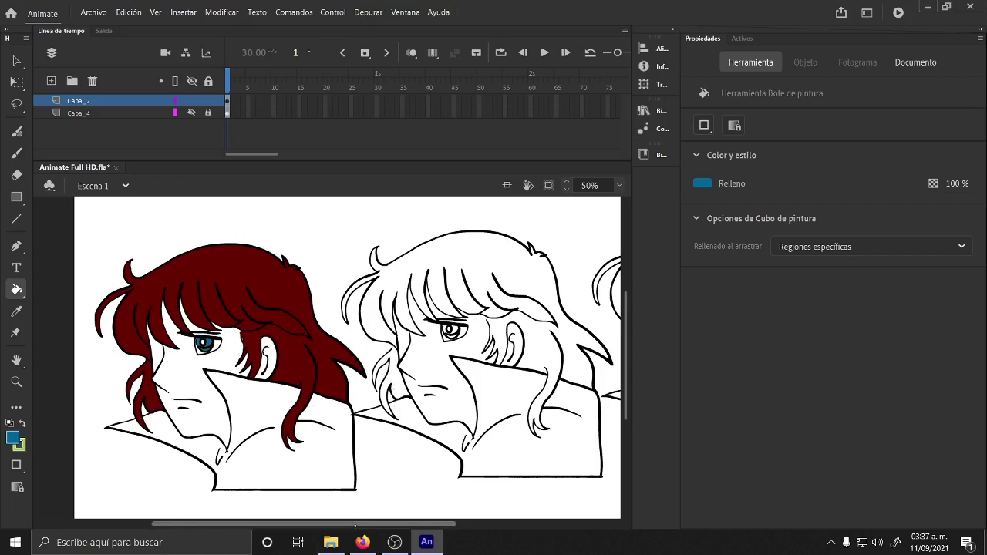
# Set the Paint Bucket fill colour to bright yellow (#FFFF33) for the second portrait.
pyautogui.moveTo(356, 525); pyautogui.dragTo(415, 525)
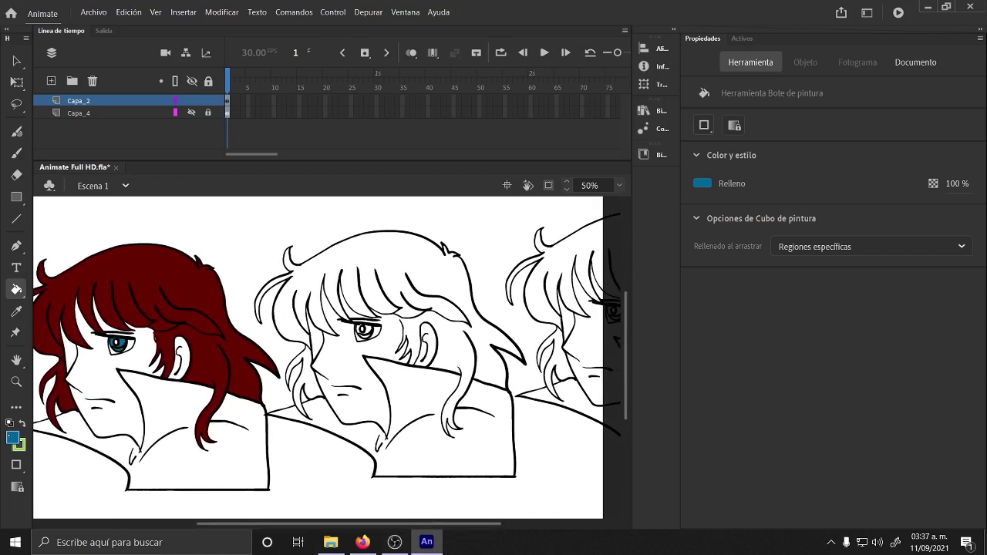
pyautogui.click(13, 438)
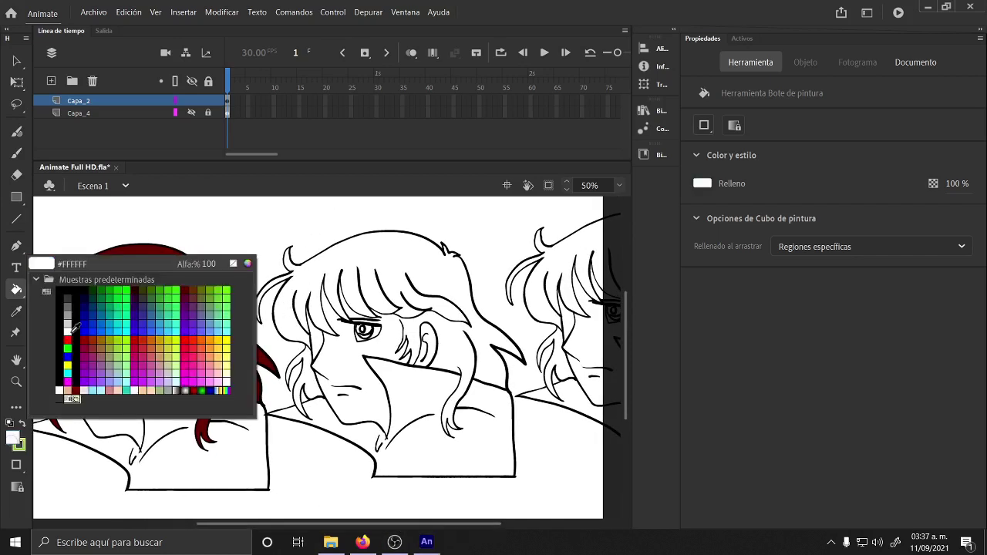
pyautogui.click(230, 347)
pyautogui.click(395, 280)
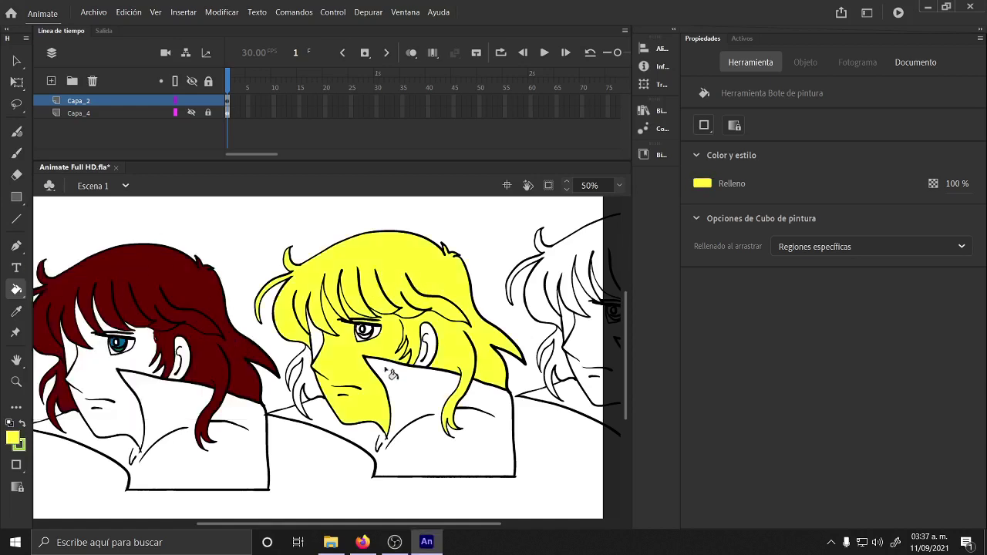
pyautogui.click(303, 377)
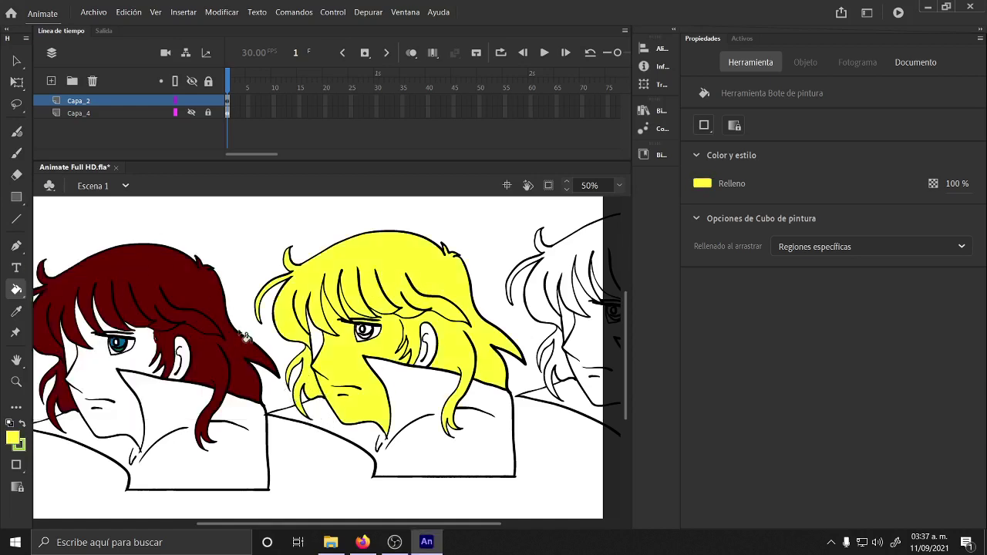
pyautogui.hotkey('ctrl', 'z')
pyautogui.hotkey('ctrl', 'z')
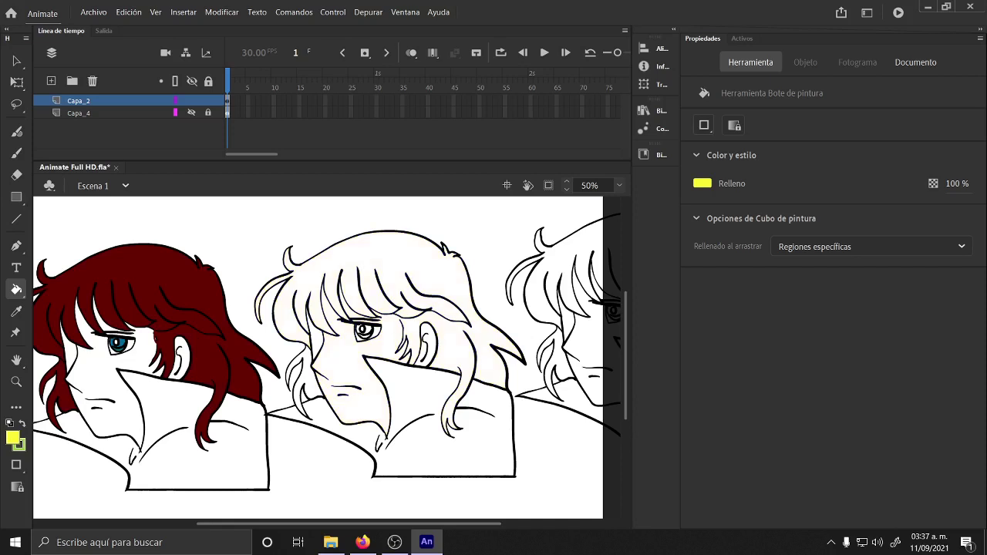
# Close the hairline gap at the second portrait's temple with a yellow brush stroke and fill all the hair yellow, including the front strand.
pyautogui.press('b')
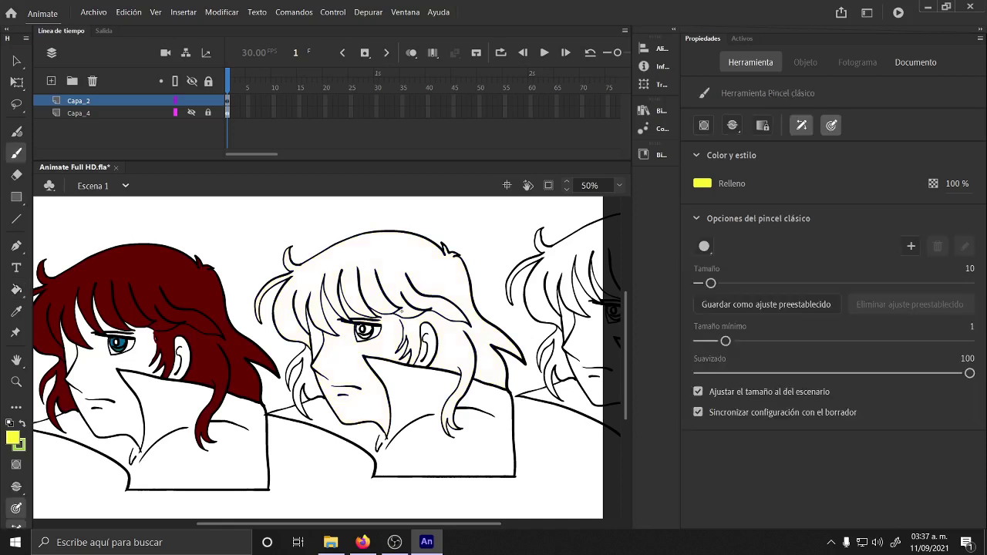
pyautogui.click(16, 289)
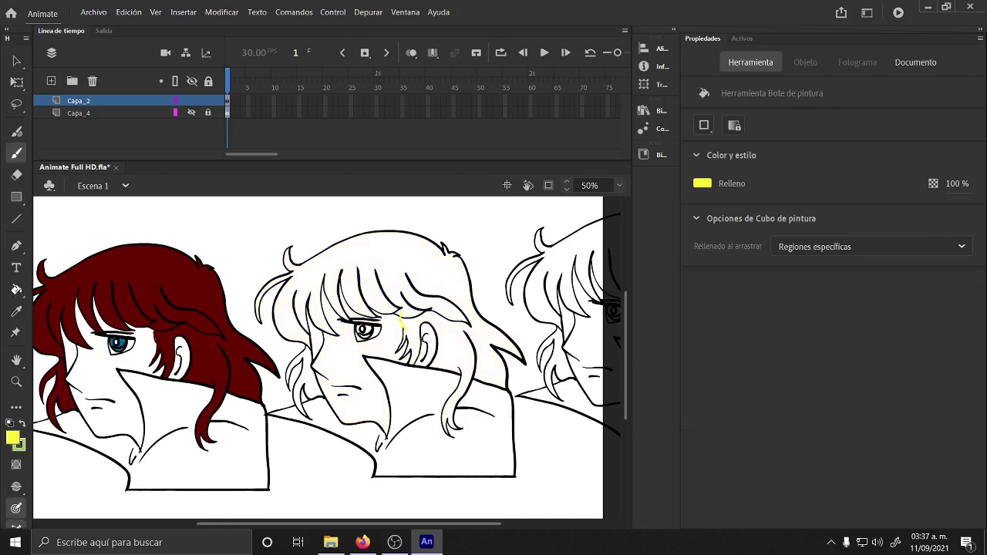
pyautogui.click(357, 266)
pyautogui.click(321, 401)
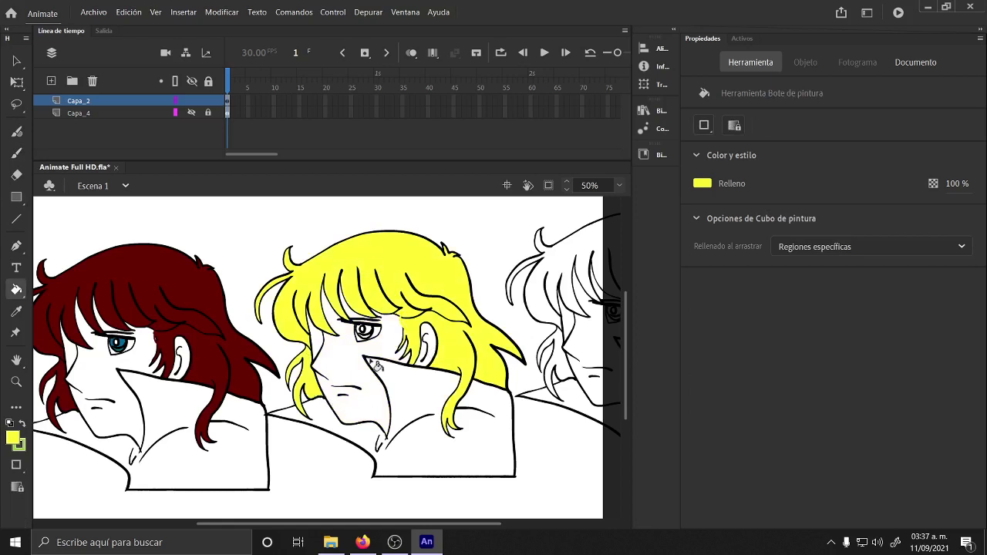
# Recolour all of the second portrait's hair, including the front strand, with a golden yellow fill.
pyautogui.click(703, 183)
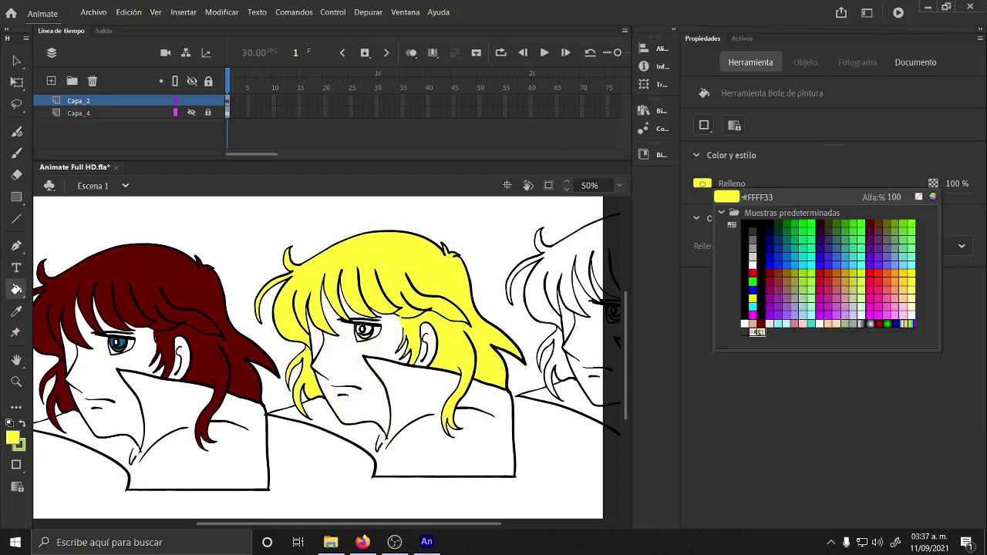
pyautogui.click(907, 284)
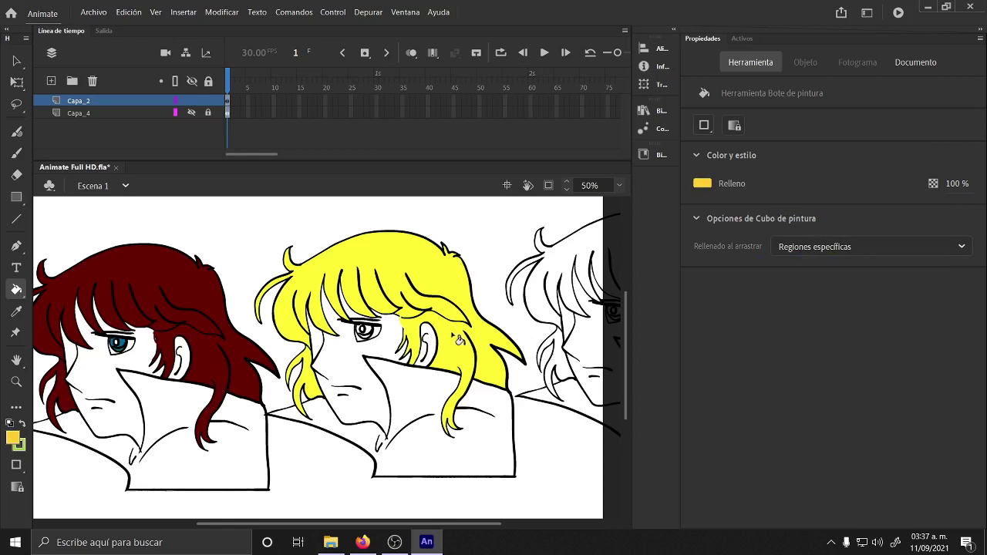
pyautogui.click(451, 277)
pyautogui.click(321, 397)
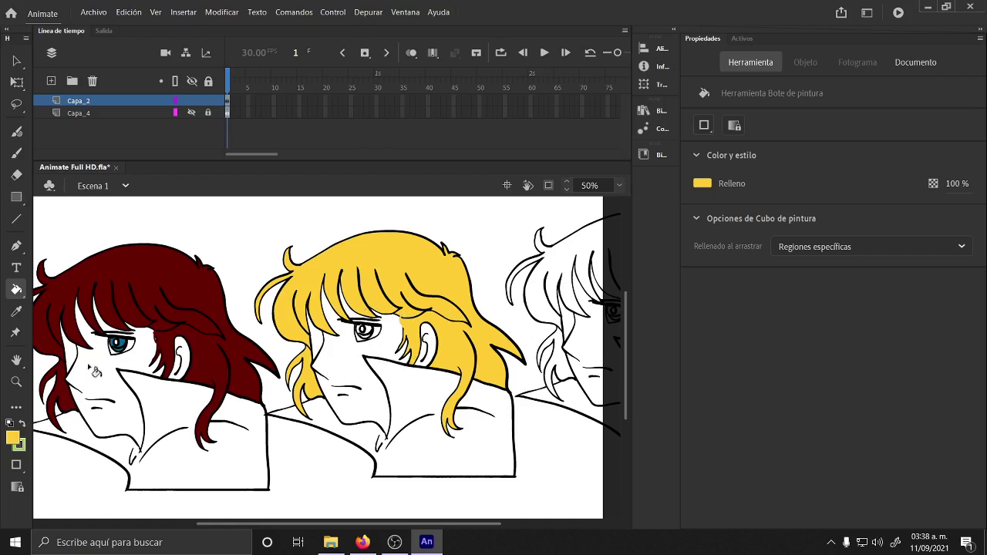
# Fill the first portrait's high-collared coat with dark red.
pyautogui.click(12, 438)
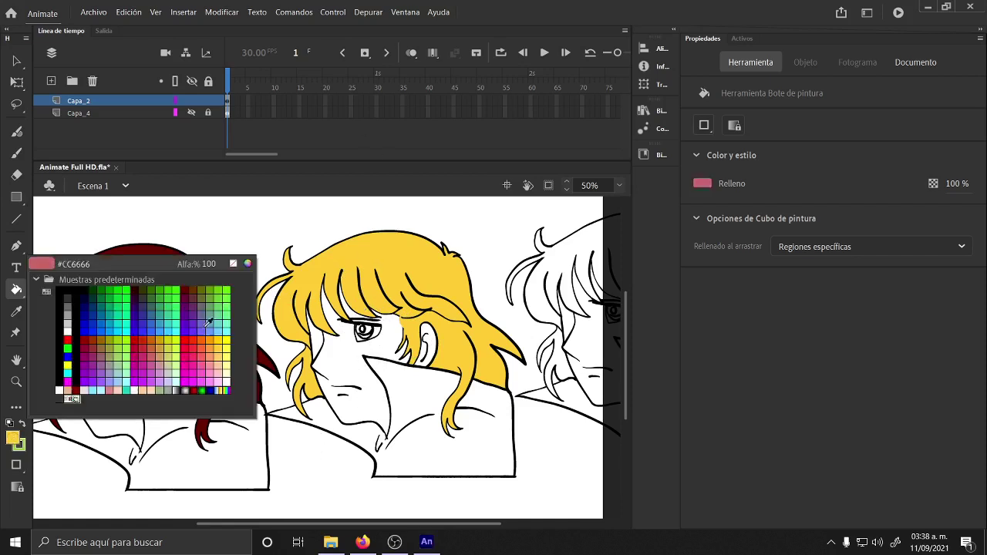
pyautogui.click(91, 338)
pyautogui.click(179, 466)
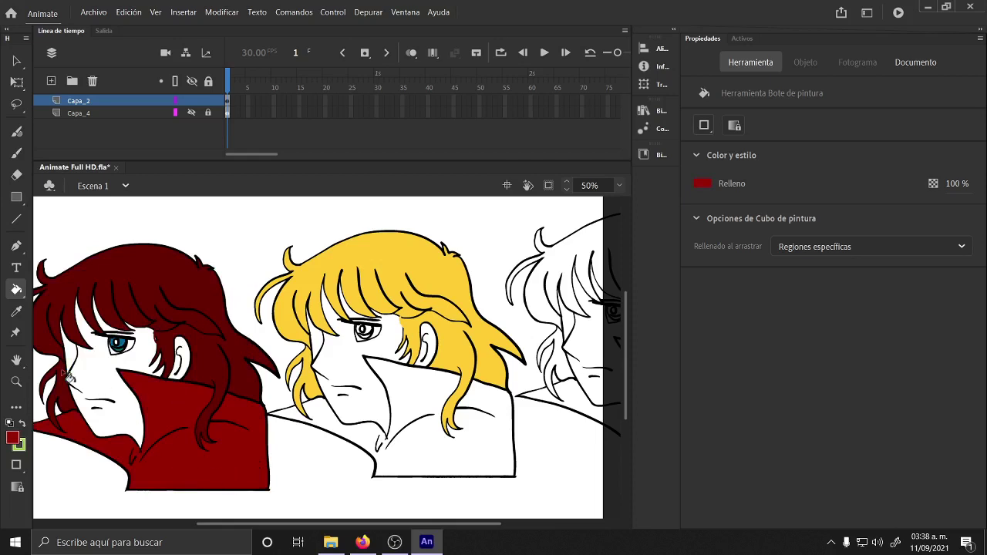
# Fill the second portrait's high-collared coat with a muted brownish maroon.
pyautogui.click(12, 438)
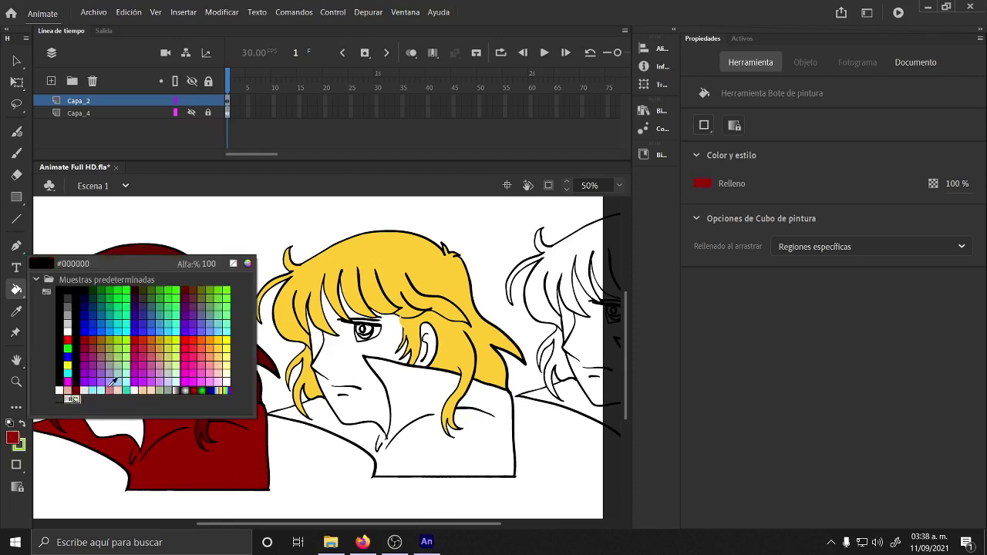
pyautogui.click(199, 294)
pyautogui.click(414, 395)
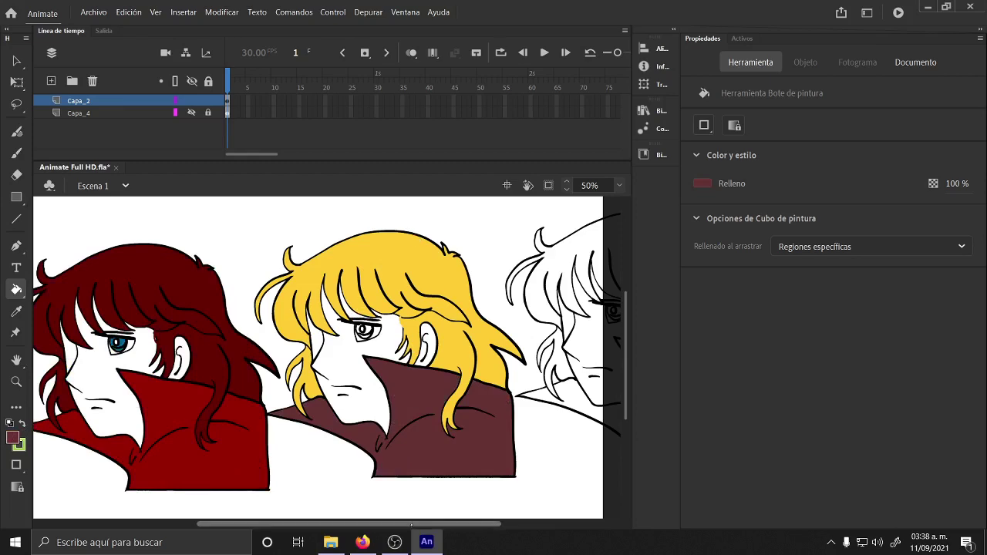
# Fill the third portrait's high-collared coat with white (#FFFFFF).
pyautogui.moveTo(413, 525); pyautogui.dragTo(421, 524)
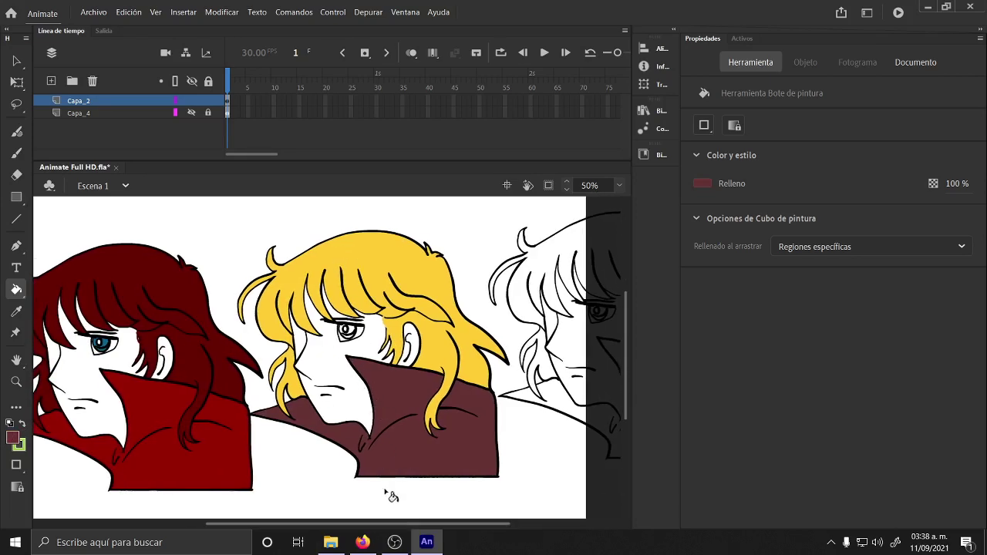
pyautogui.hscroll(5, 413, 523)
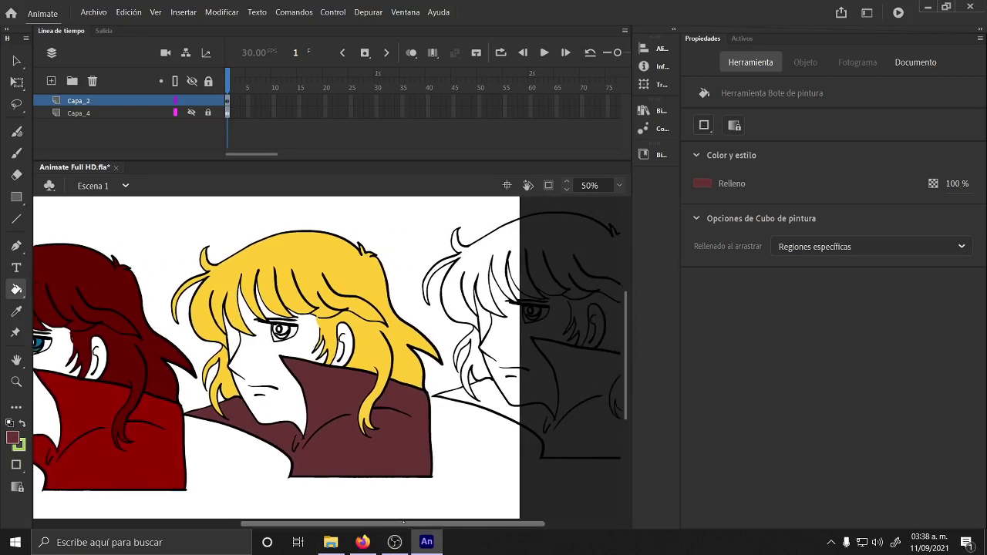
pyautogui.hscroll(-1, 403, 523)
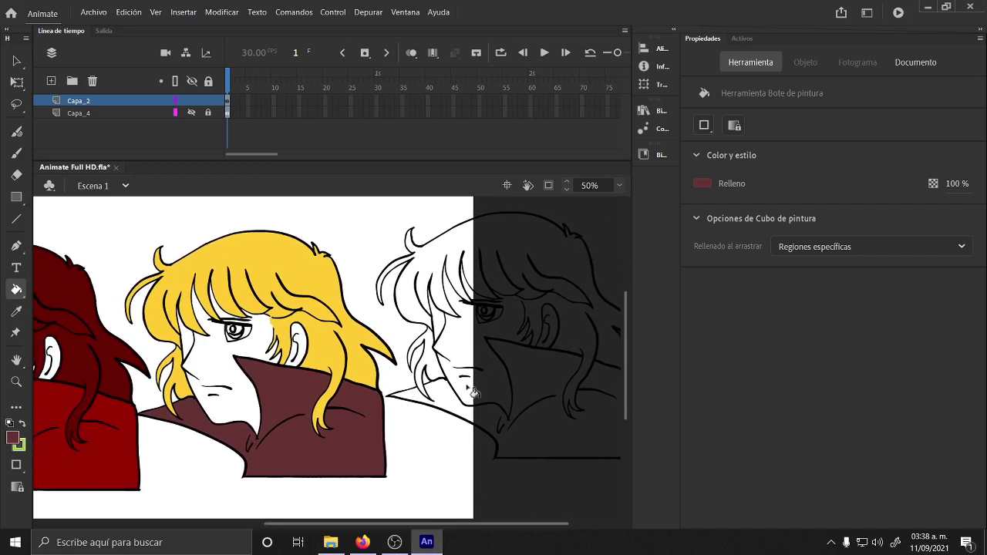
pyautogui.click(702, 184)
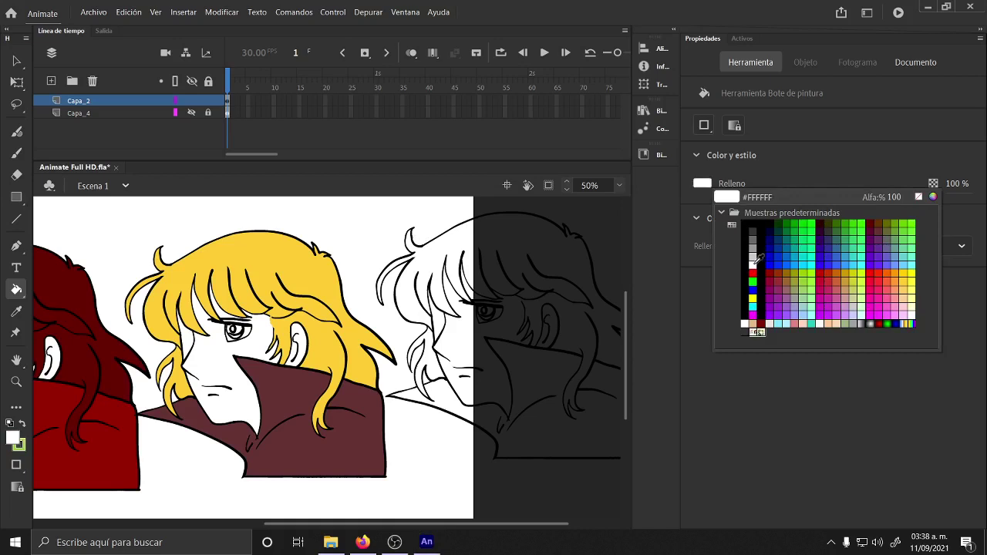
pyautogui.click(759, 254)
pyautogui.click(607, 427)
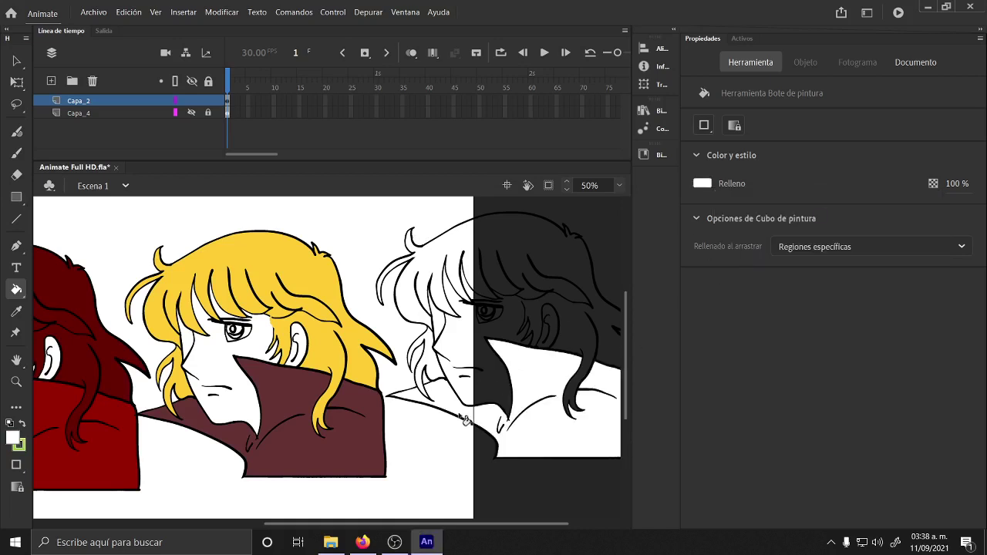
# Change the third portrait's coat fill to coral red (#FF6666).
pyautogui.click(702, 184)
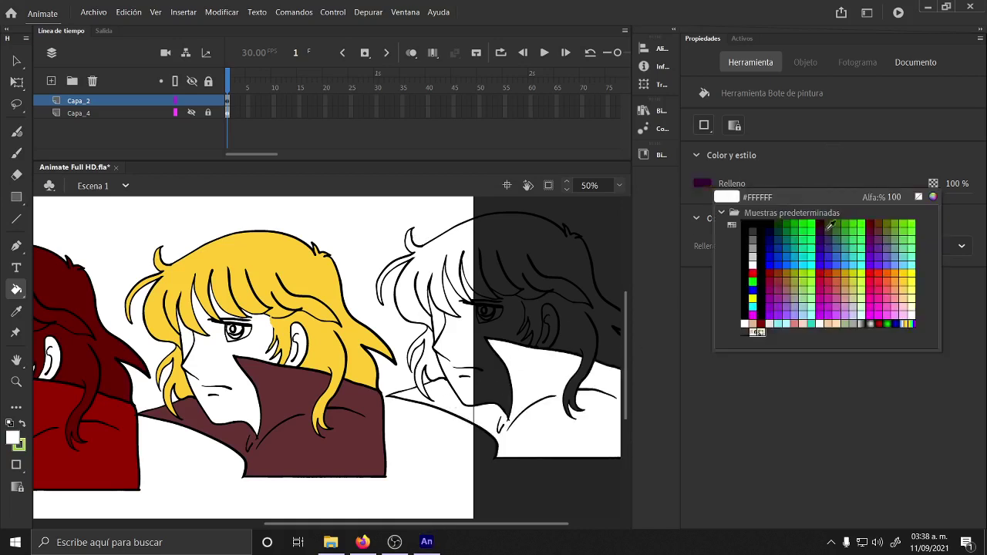
pyautogui.click(893, 288)
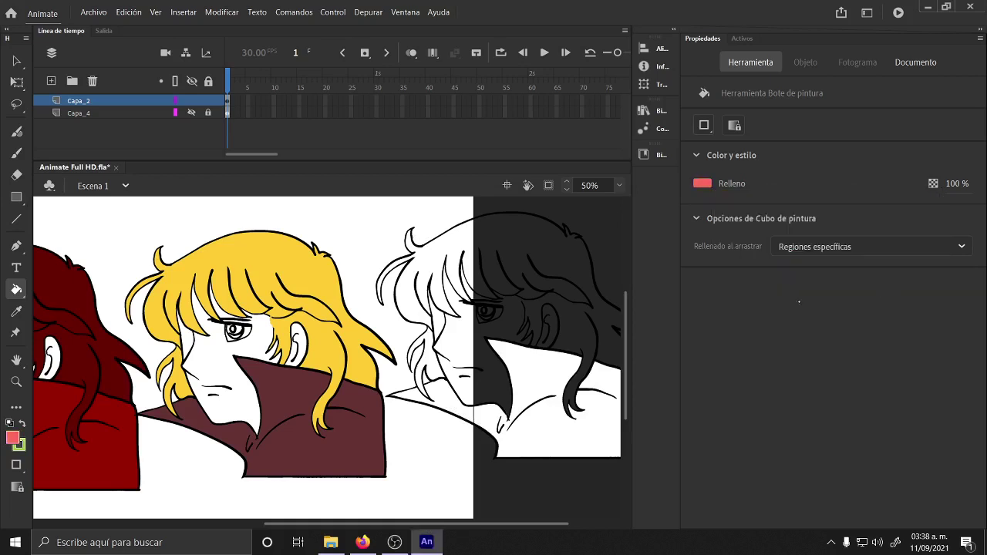
pyautogui.click(530, 433)
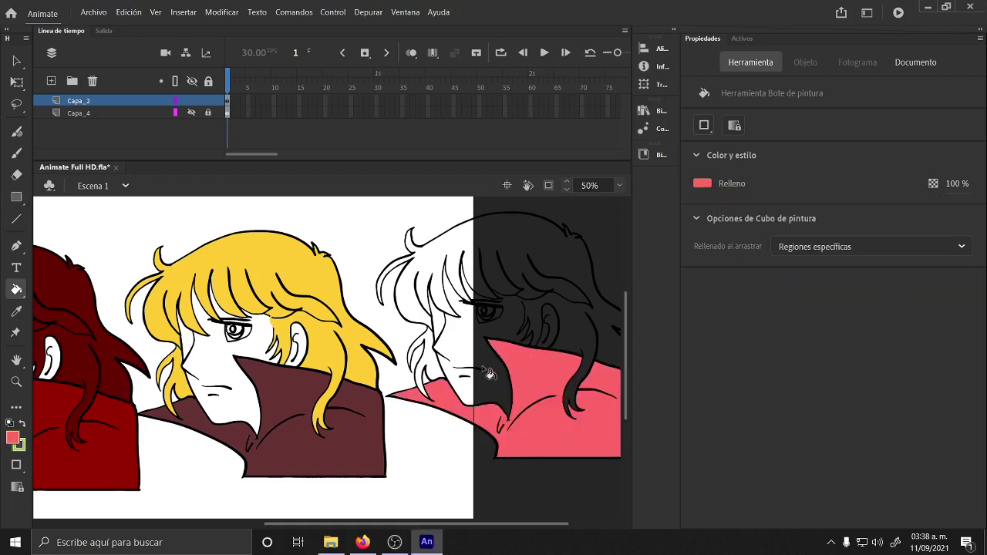
# Recolour the third portrait's coat with a medium blue fill.
pyautogui.click(702, 183)
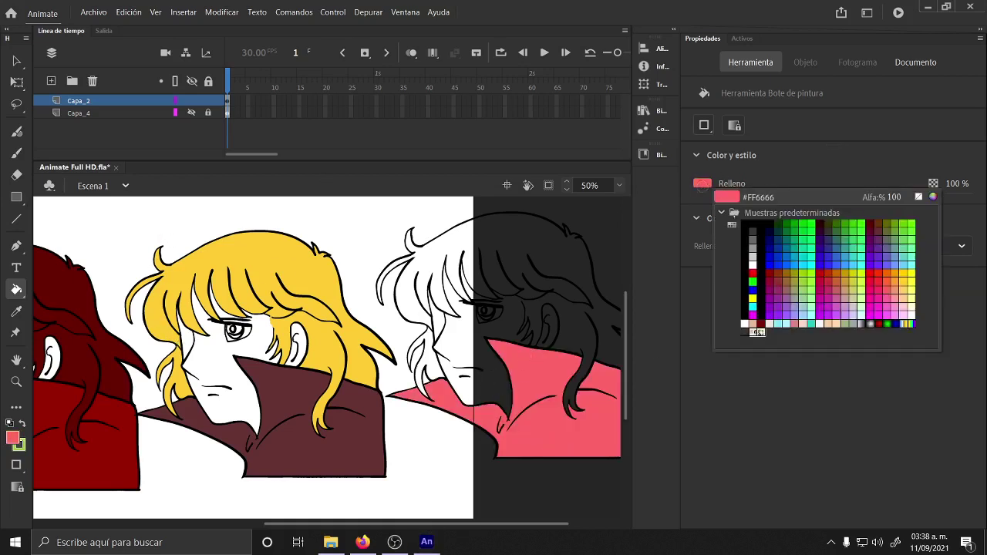
pyautogui.click(787, 248)
pyautogui.click(601, 396)
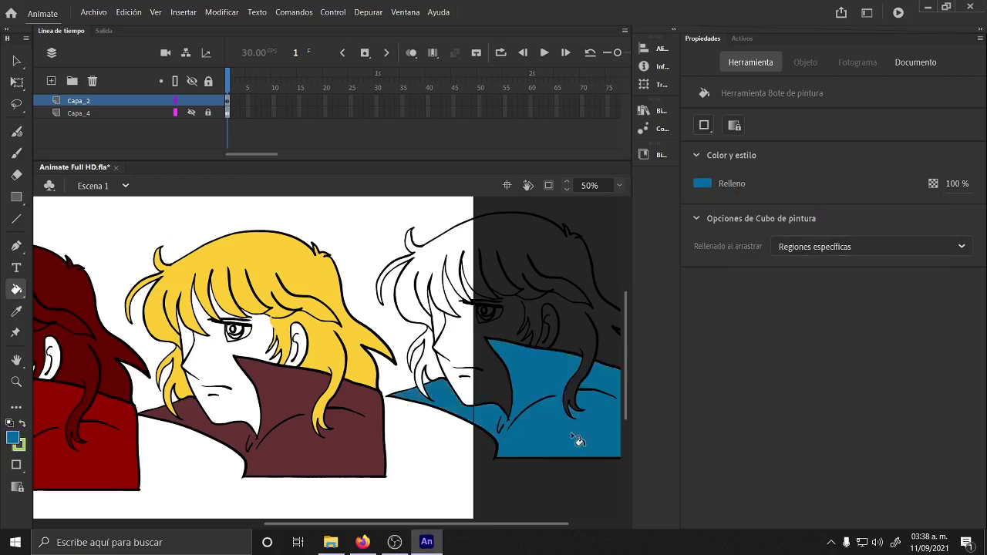
# Keep the medium blue fill colour and fill the irises of the third and second portraits with it.
pyautogui.click(702, 182)
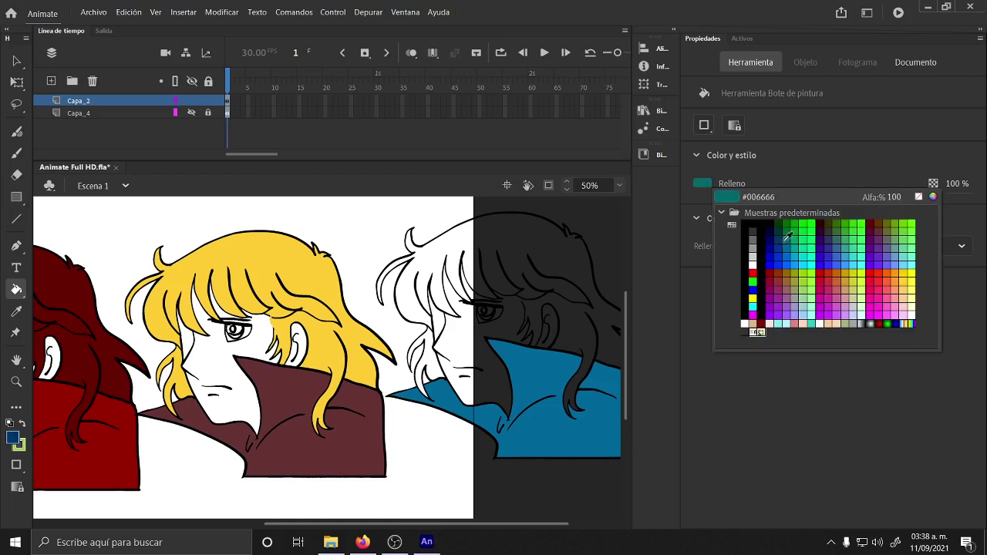
pyautogui.press('Escape')
pyautogui.click(486, 311)
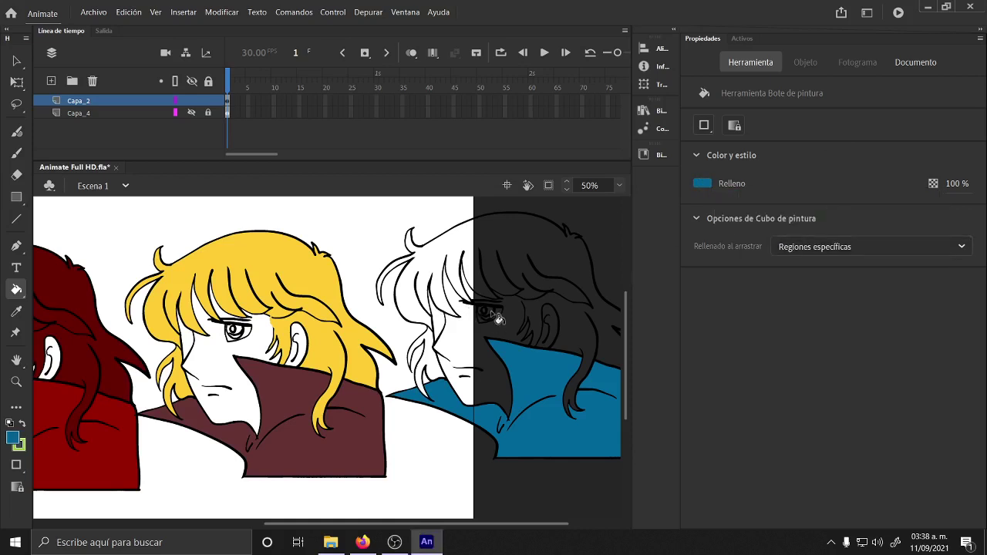
pyautogui.click(238, 332)
# Set the fill colour to bright turquoise and brush highlights into the irises of the second and third portraits.
pyautogui.click(711, 184)
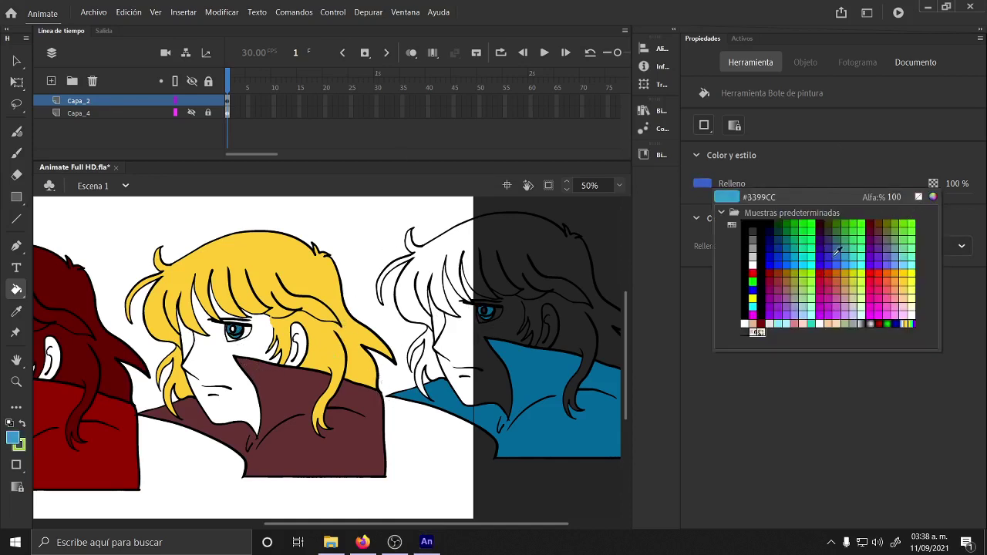
pyautogui.click(806, 253)
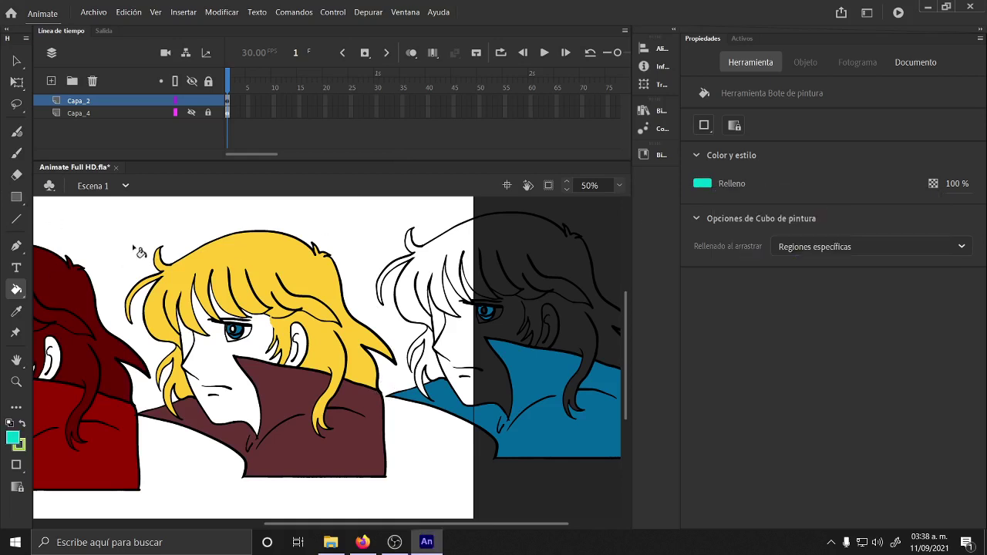
pyautogui.press('b')
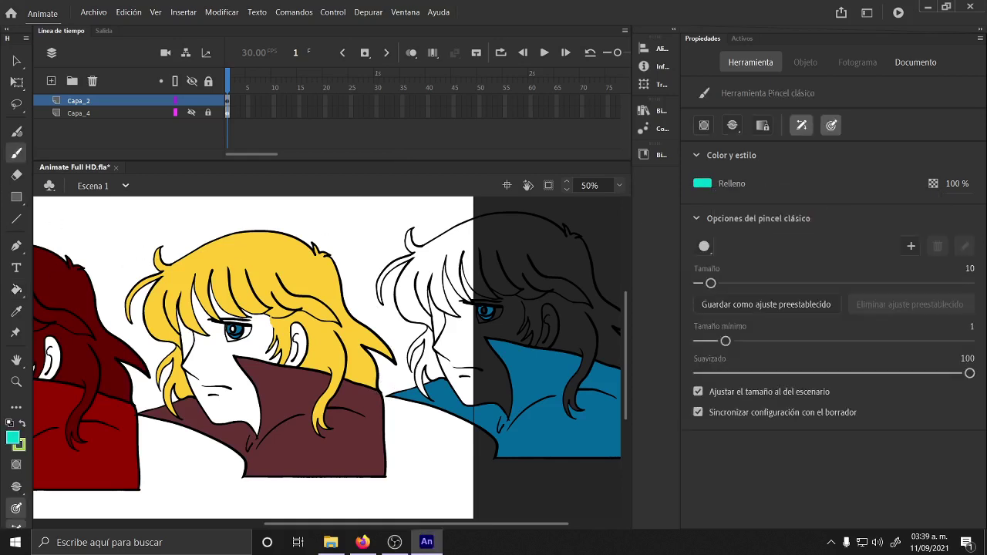
pyautogui.moveTo(471, 322); pyautogui.dragTo(482, 315)
# Sample the second portrait's golden yellow, close the third portrait's temple hairline with a brush stroke, and fill all its hair.
pyautogui.click(16, 312)
pyautogui.click(267, 296)
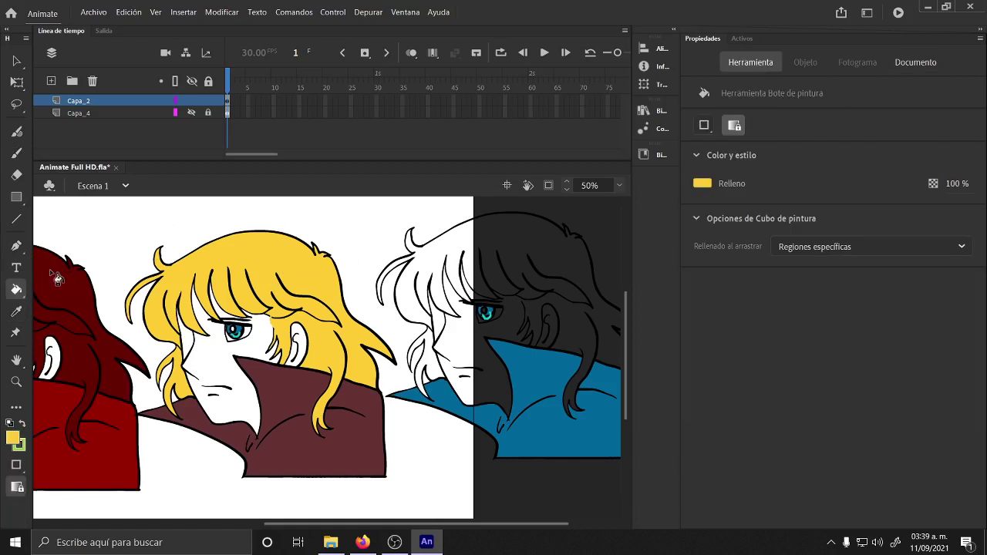
pyautogui.press('b')
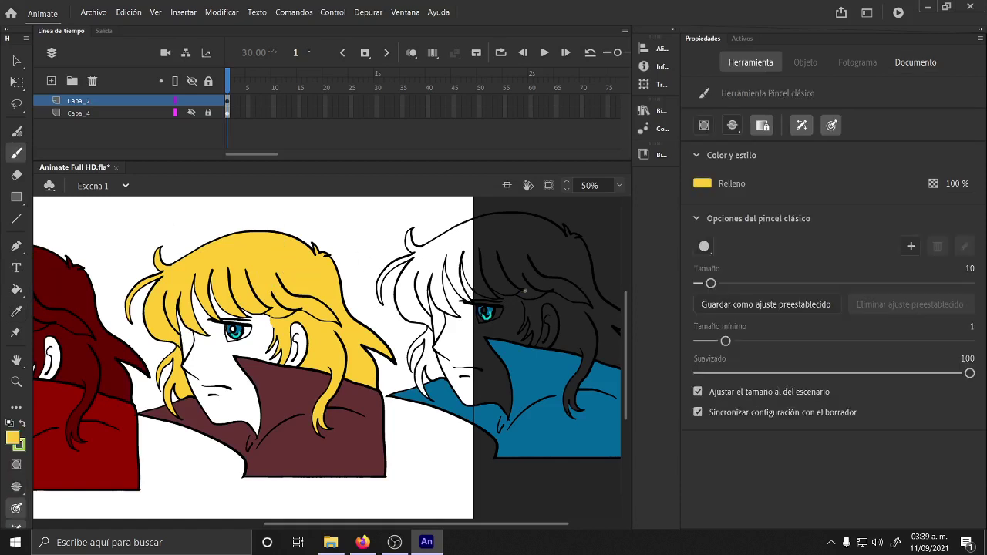
pyautogui.moveTo(524, 291)
pyautogui.mouseDown()
pyautogui.moveTo(520, 305)
pyautogui.moveTo(531, 309)
pyautogui.mouseUp()
pyautogui.press('k')
pyautogui.click(541, 251)
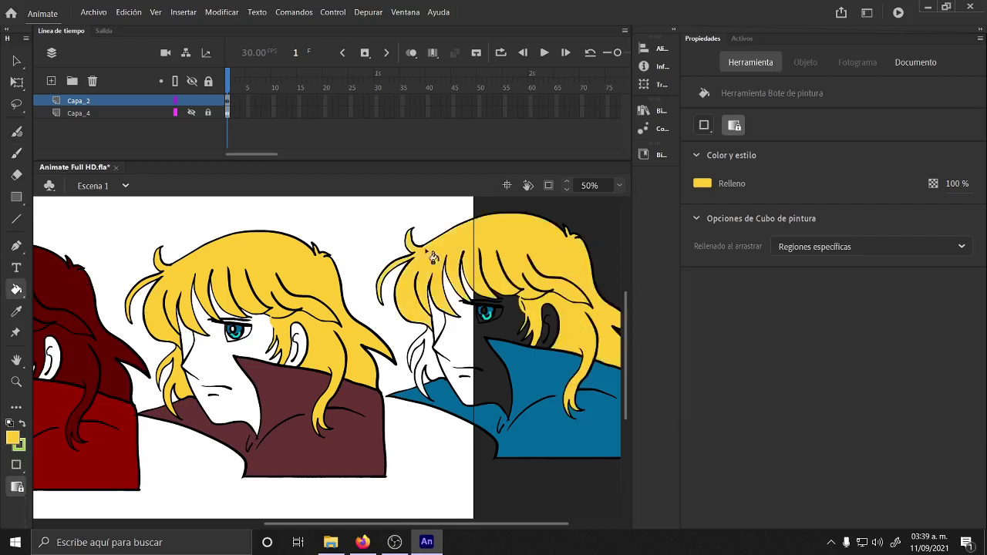
pyautogui.click(434, 373)
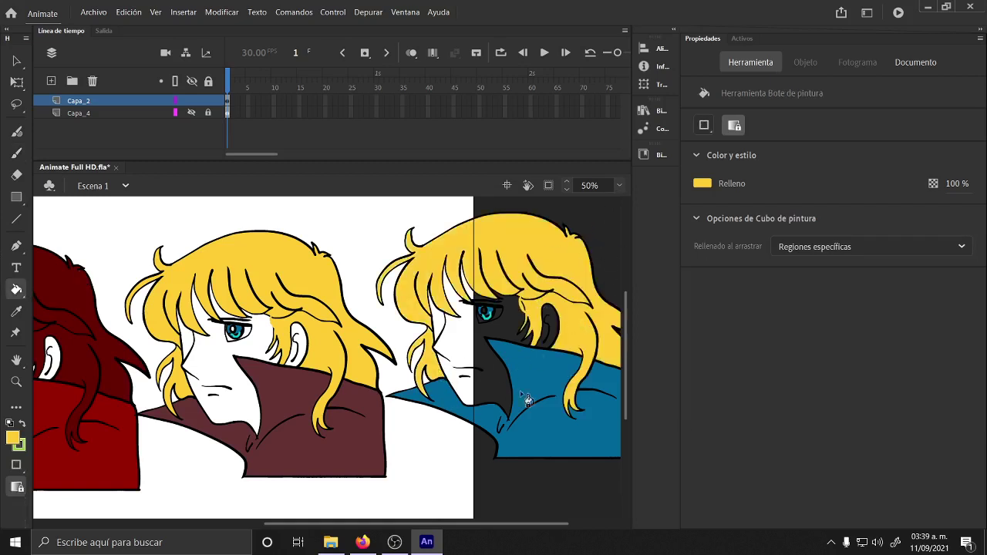
# Select the flared hair at the back of the third portrait's head with the Lasso and delete it.
pyautogui.moveTo(430, 524); pyautogui.dragTo(472, 523)
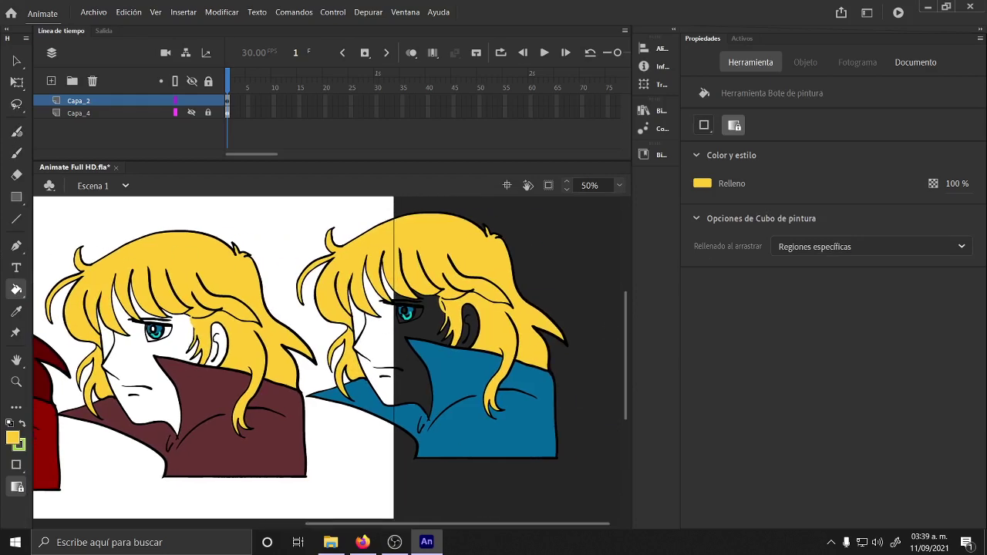
pyautogui.click(17, 104)
pyautogui.click(85, 102)
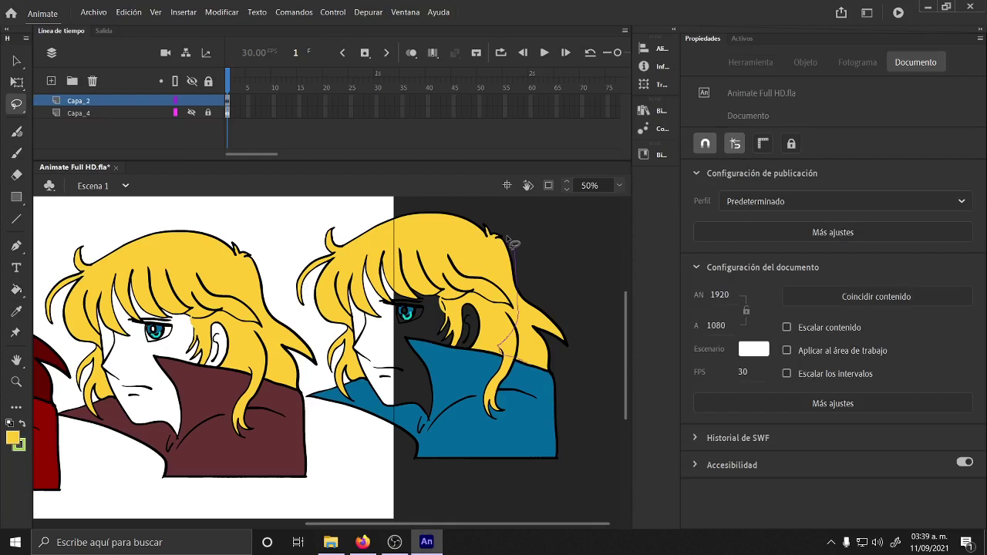
pyautogui.moveTo(513, 243); pyautogui.dragTo(556, 253)
pyautogui.press('Delete')
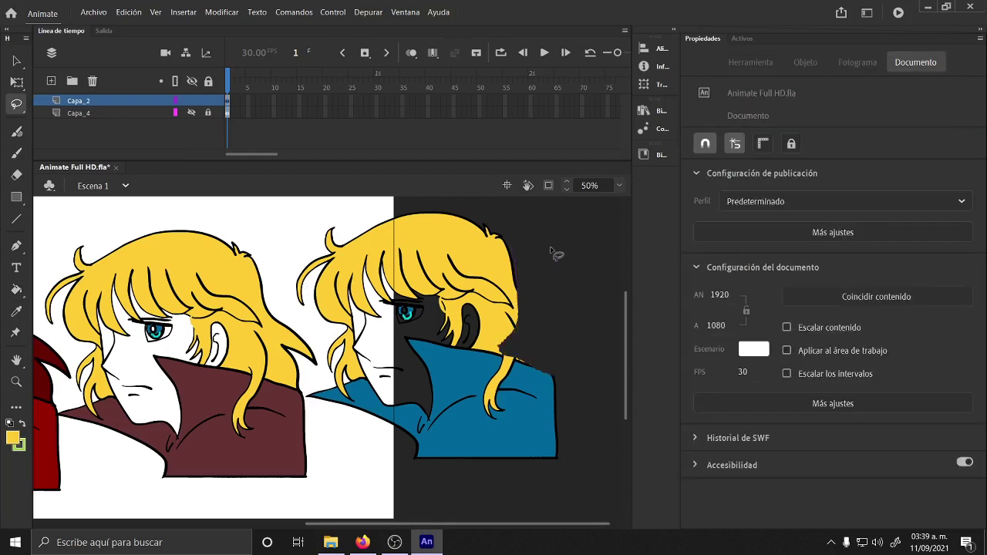
# Select the outer front locks of the third portrait's hair with the Lasso and delete them.
pyautogui.moveTo(296, 258); pyautogui.dragTo(349, 242)
pyautogui.moveTo(294, 255); pyautogui.dragTo(290, 237)
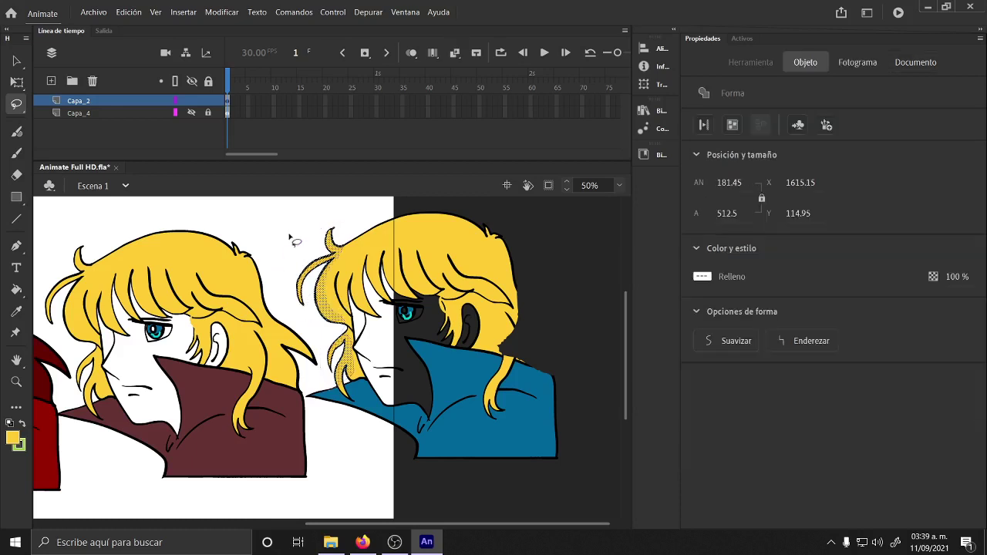
pyautogui.press('Delete')
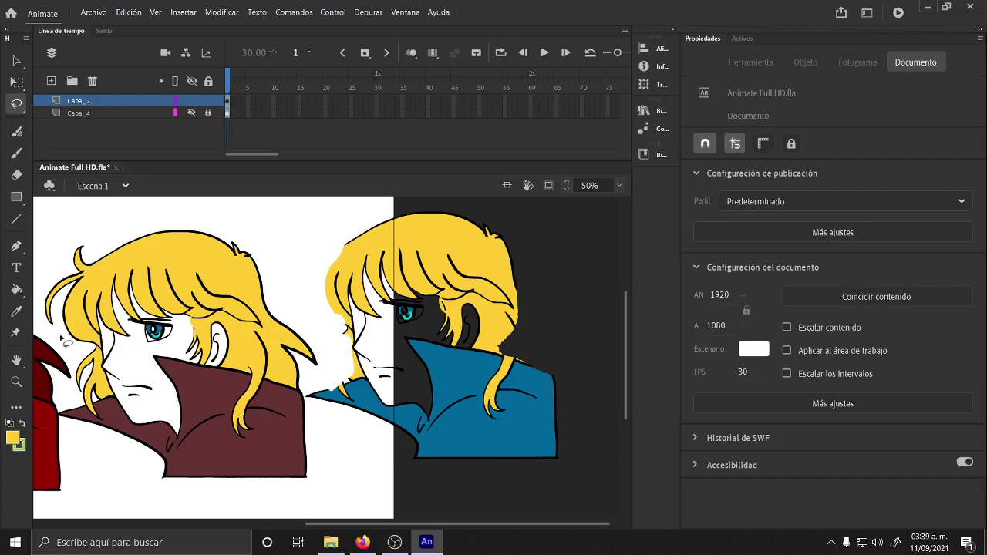
# Redraw the third portrait's hair outline in black with the Classic Brush at the front, back and crown, adding loose strands.
pyautogui.press('b')
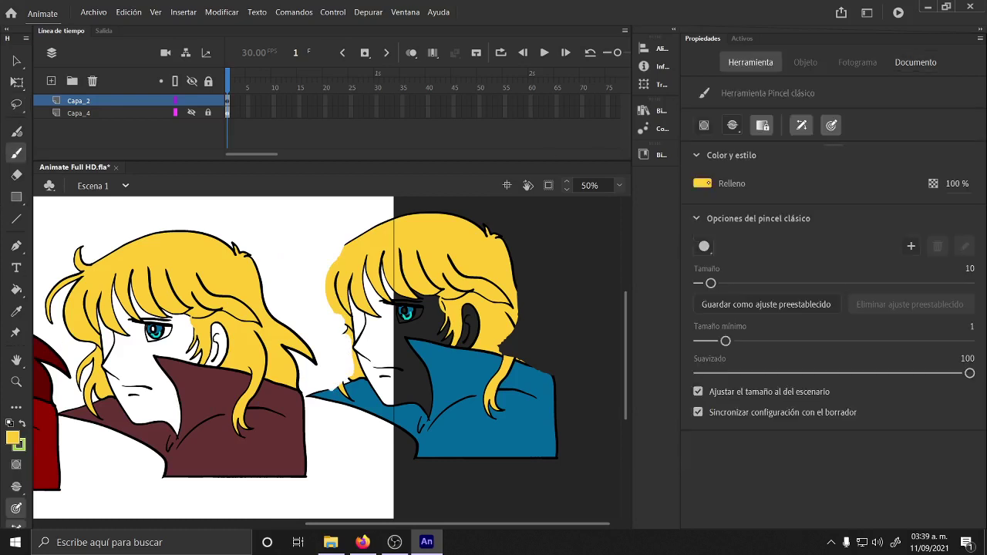
pyautogui.click(702, 183)
pyautogui.click(751, 231)
pyautogui.moveTo(341, 371)
pyautogui.mouseDown()
pyautogui.moveTo(342, 324)
pyautogui.moveTo(319, 287)
pyautogui.moveTo(344, 242)
pyautogui.mouseUp()
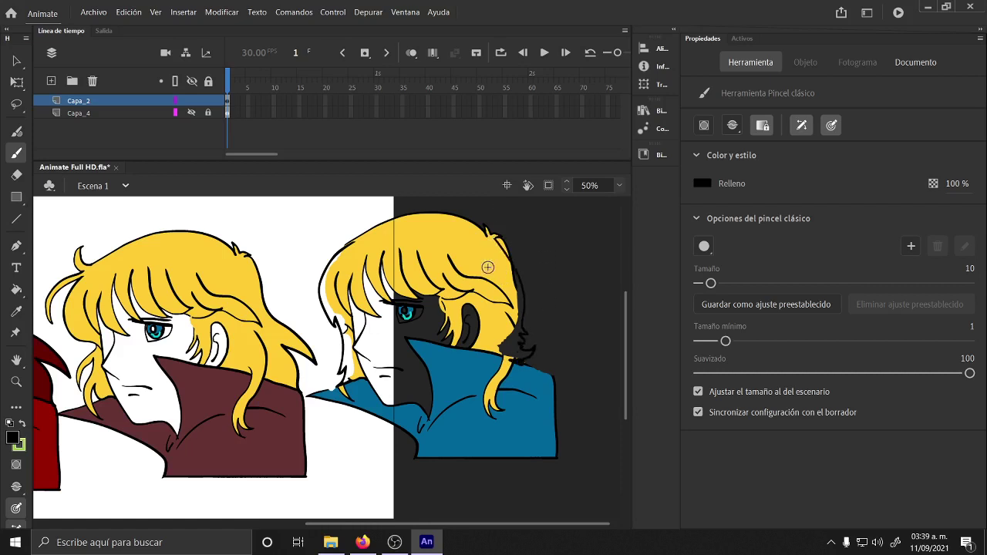
pyautogui.moveTo(383, 217); pyautogui.dragTo(438, 213)
# Sample the third portrait's golden yellow and fill the unpainted areas inside its redrawn hair outline at the back and front.
pyautogui.press('i')
pyautogui.click(417, 223)
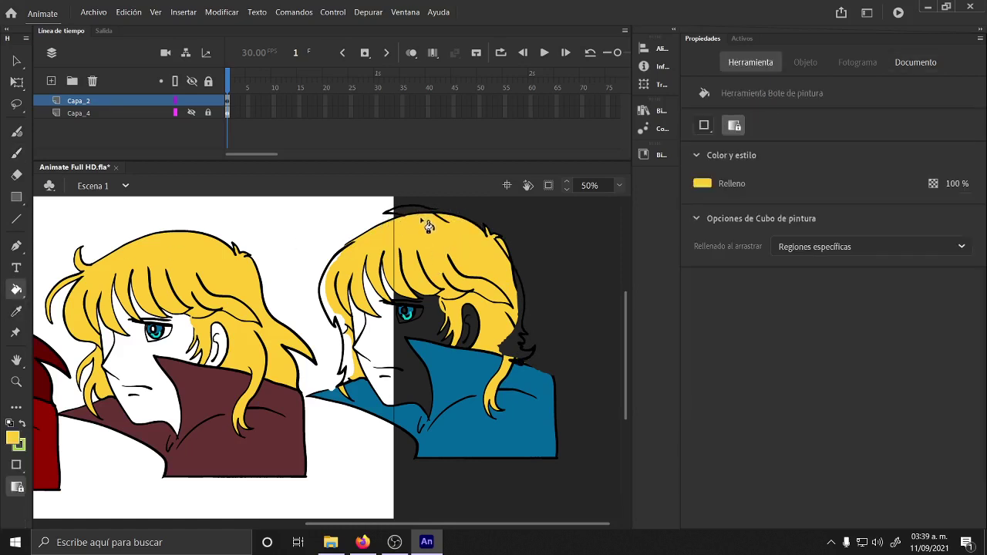
pyautogui.click(517, 343)
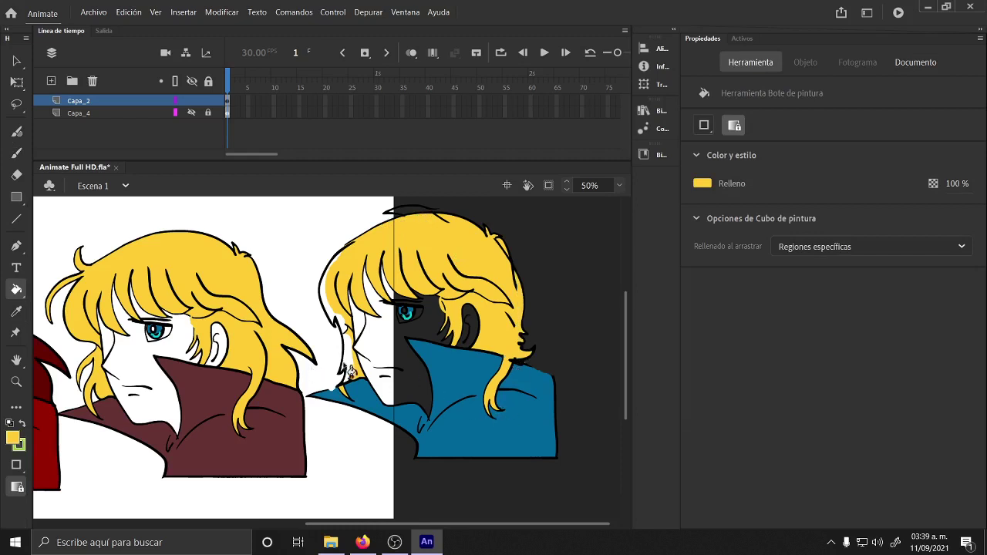
pyautogui.click(333, 316)
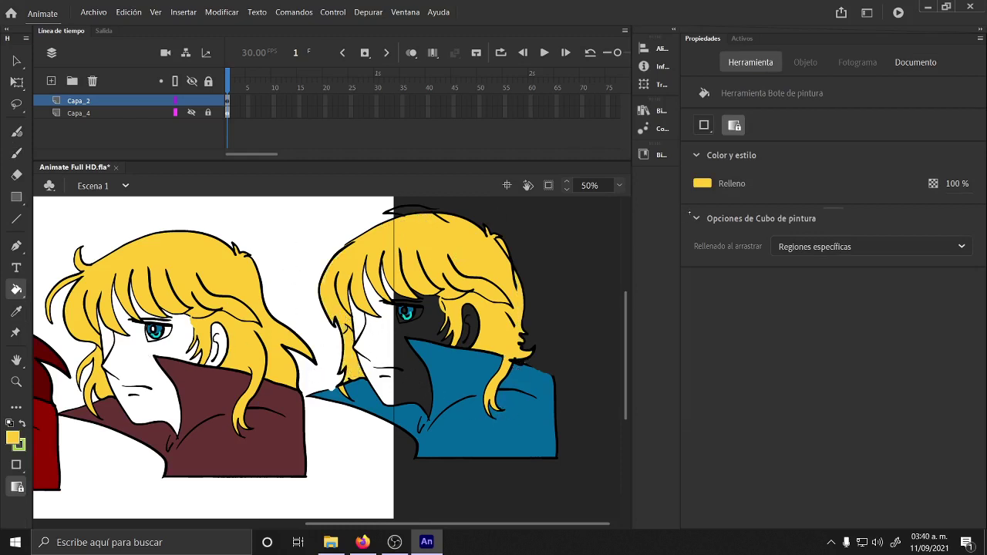
# Choose light peach #FBD7B1 as the fill and paint the faces and ears of the third and second portraits.
pyautogui.click(702, 184)
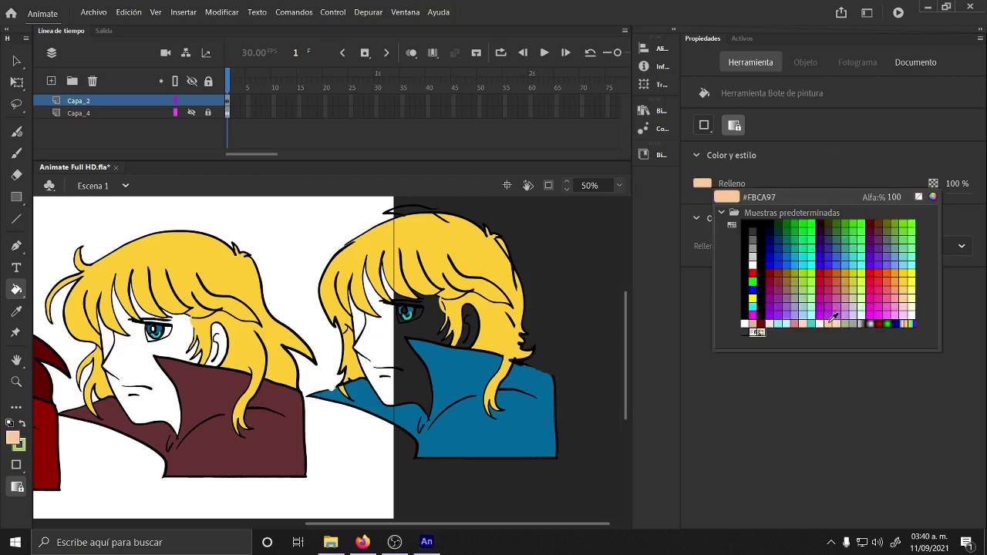
pyautogui.click(835, 318)
pyautogui.click(441, 347)
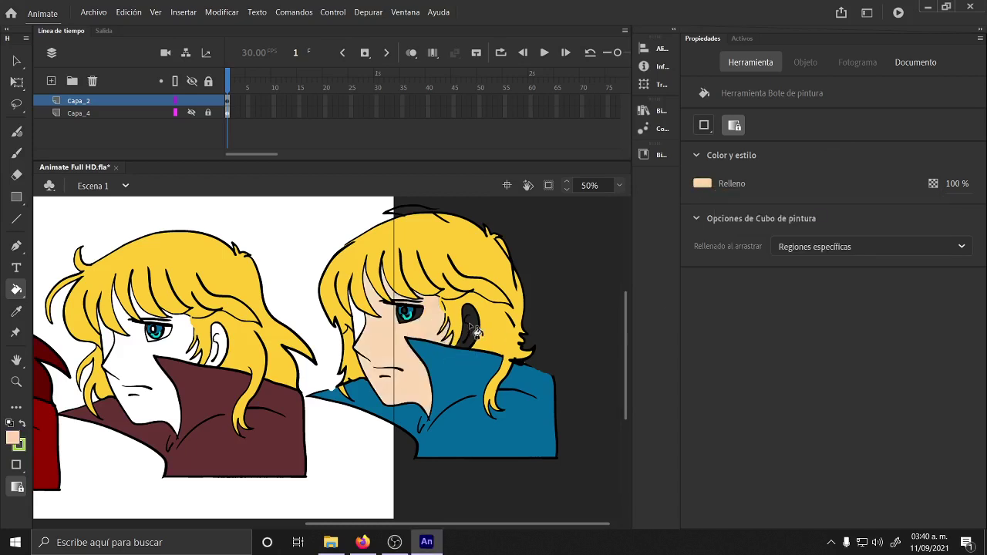
pyautogui.click(472, 328)
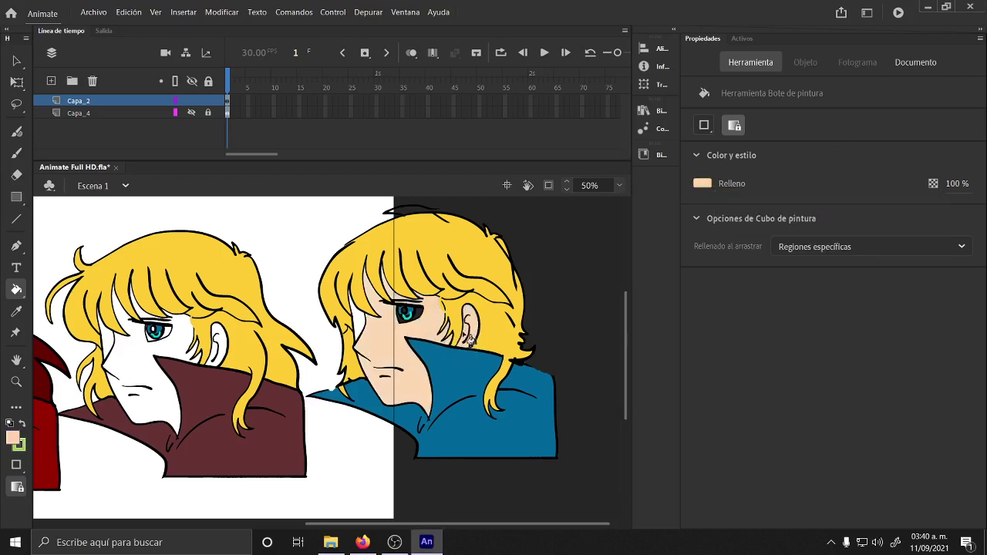
pyautogui.click(184, 362)
pyautogui.click(223, 344)
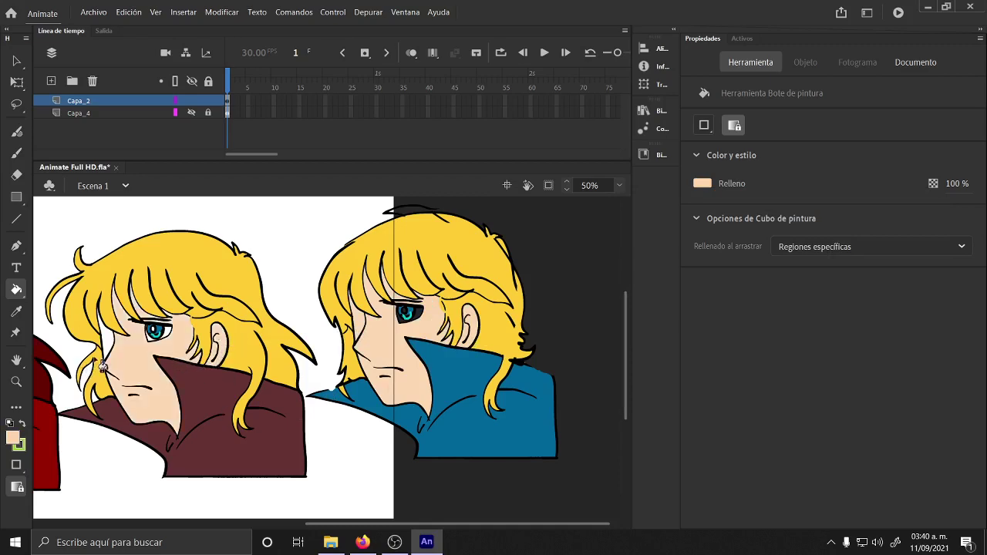
# Darken the peach fill to a tan in the colour picker and paint the first portrait's face and ear.
pyautogui.hscroll(-10, 324, 513)
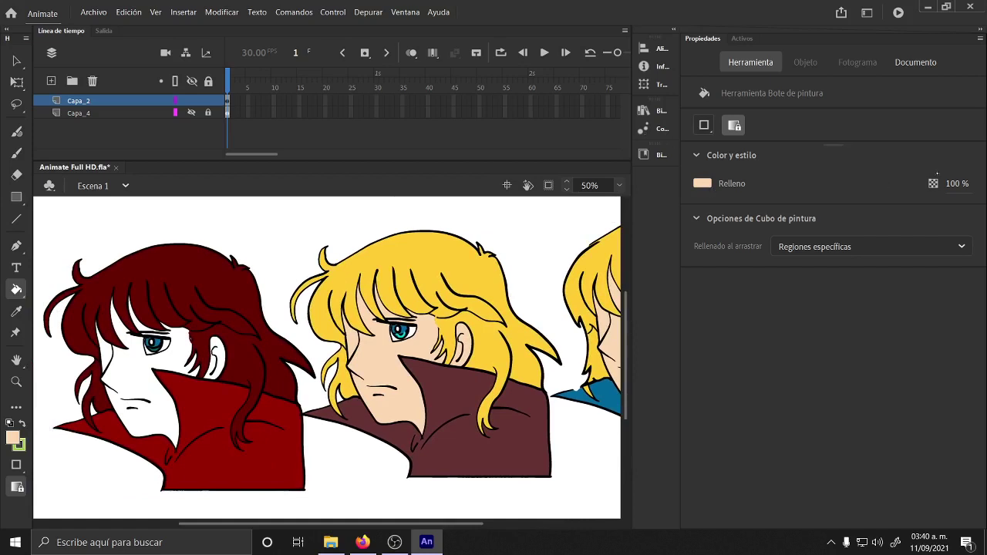
pyautogui.click(702, 183)
pyautogui.click(933, 196)
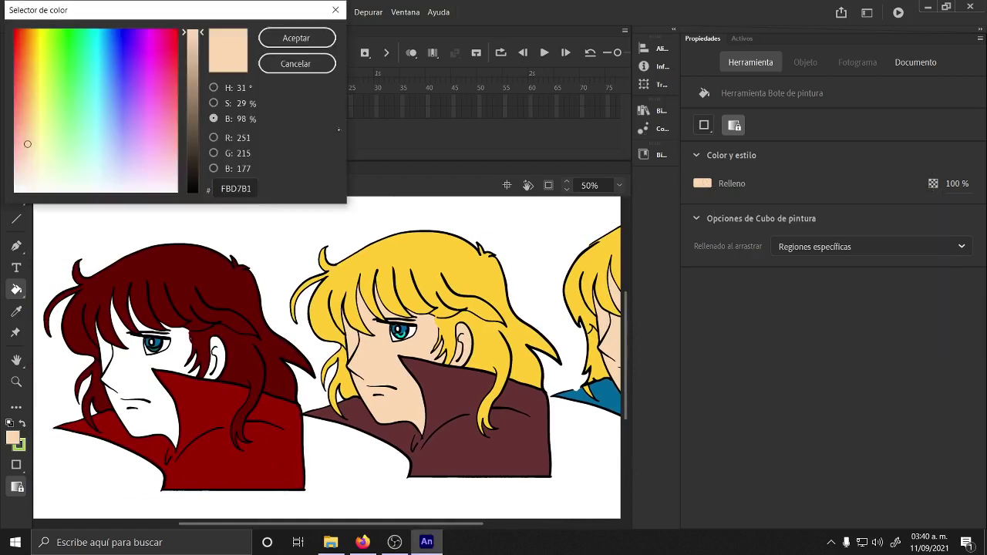
pyautogui.click(194, 47)
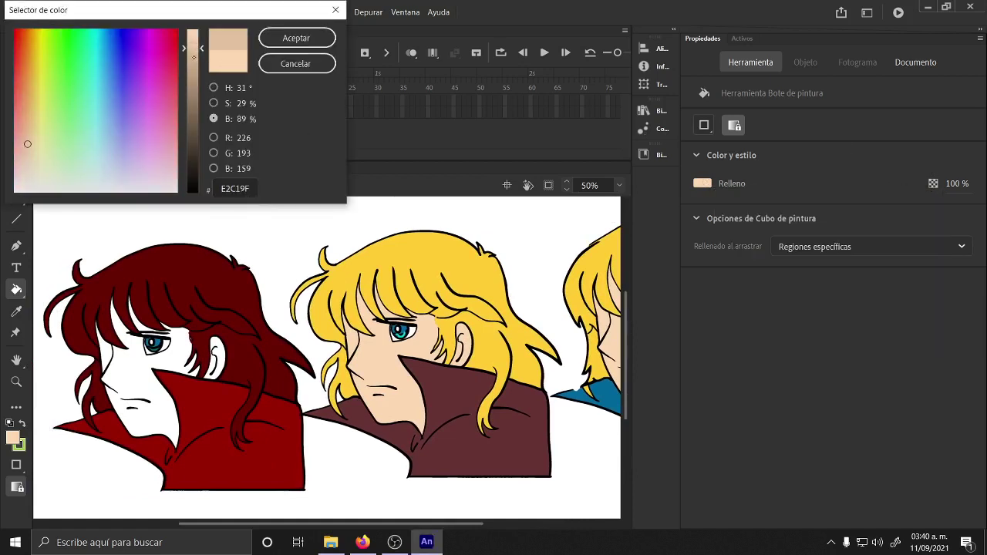
pyautogui.click(296, 38)
pyautogui.click(155, 382)
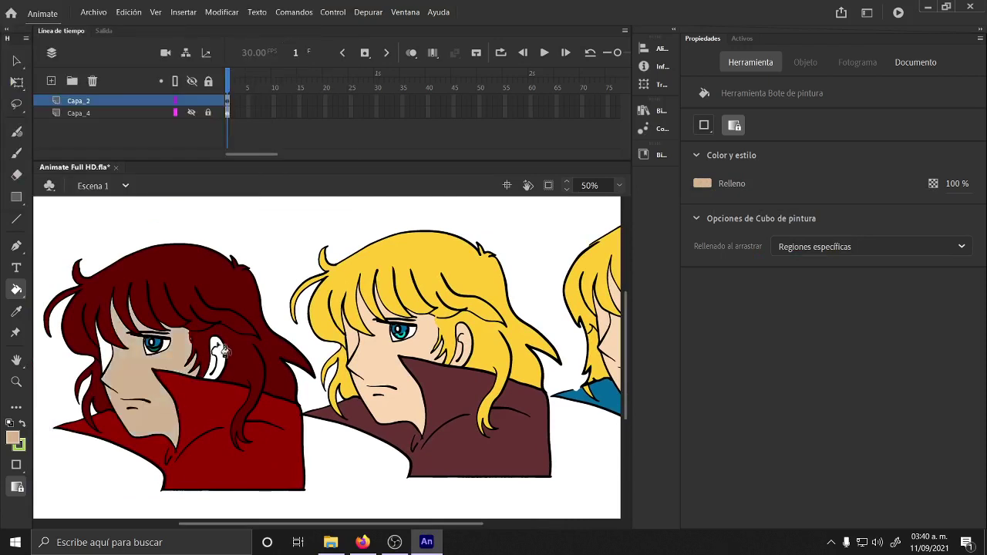
pyautogui.click(219, 357)
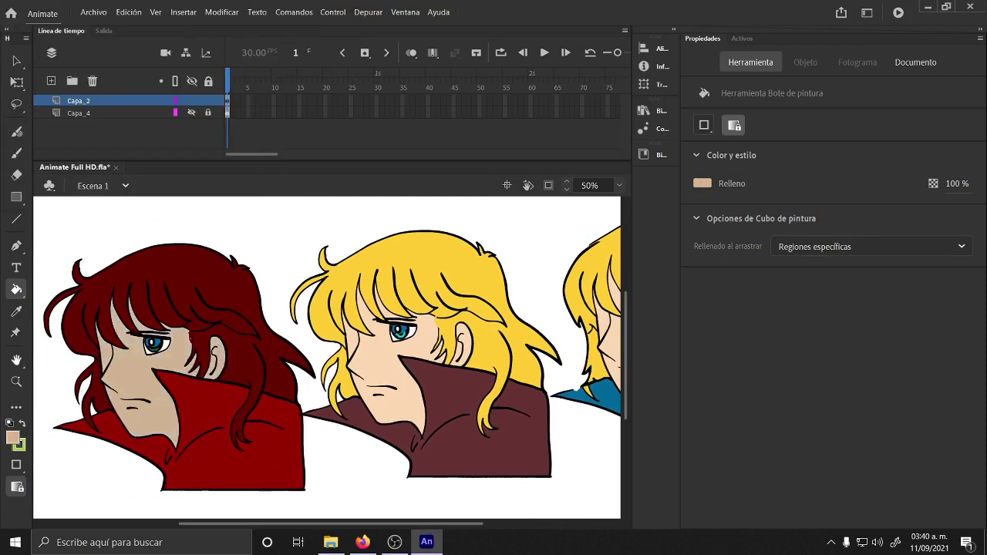
# Select all three portraits together and move them left and slightly down so the group is roughly centred on the stage.
pyautogui.click(16, 381)
pyautogui.click(16, 486)
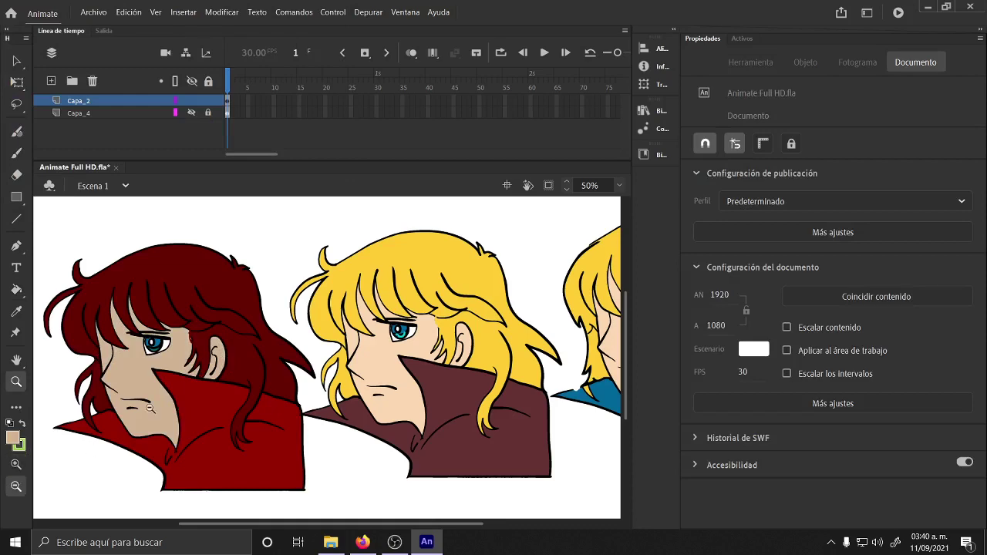
pyautogui.click(273, 381)
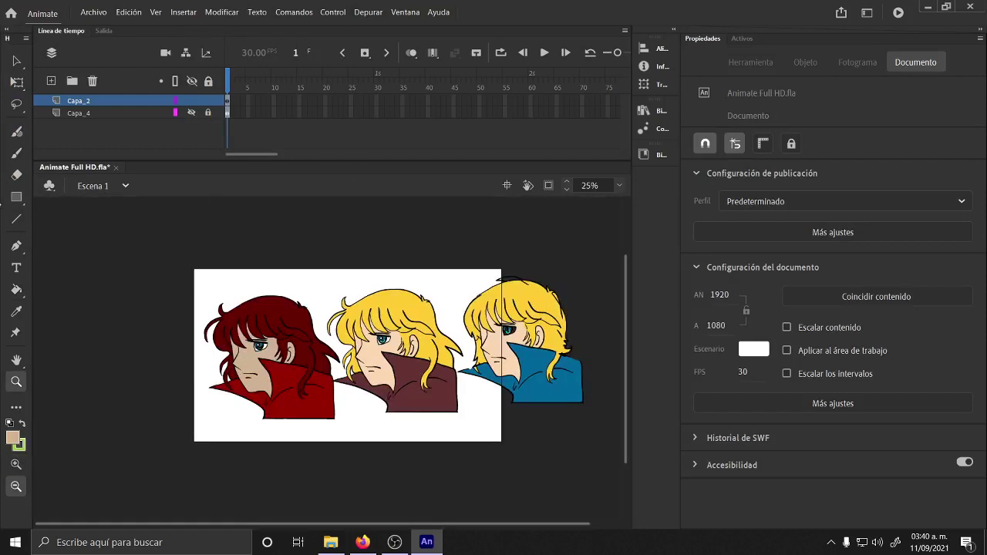
pyautogui.press('v')
pyautogui.moveTo(165, 249); pyautogui.dragTo(621, 464)
pyautogui.moveTo(571, 399); pyautogui.dragTo(509, 427)
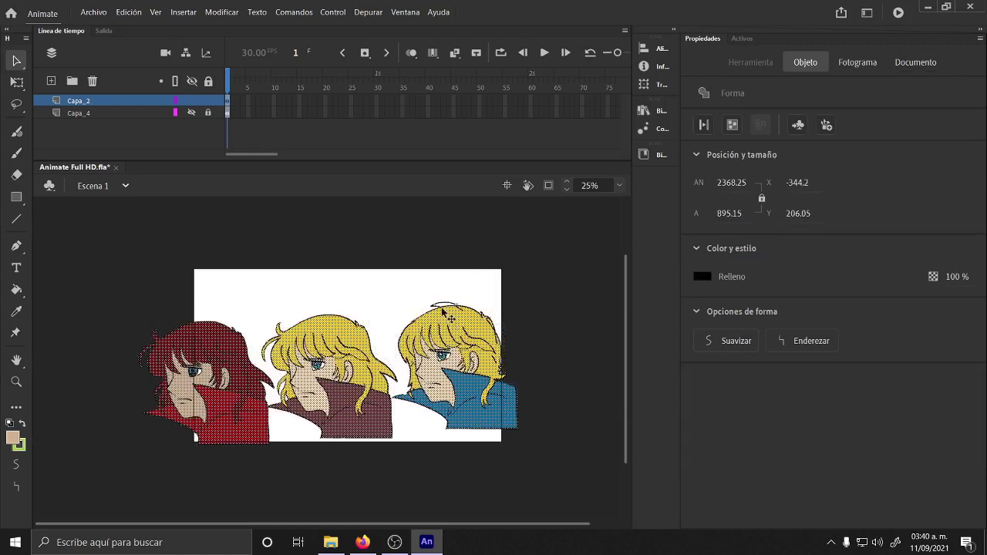
# Scale the three portraits down together to about 1888 × 695 px and move them up to Y 178 on the stage.
pyautogui.press('q')
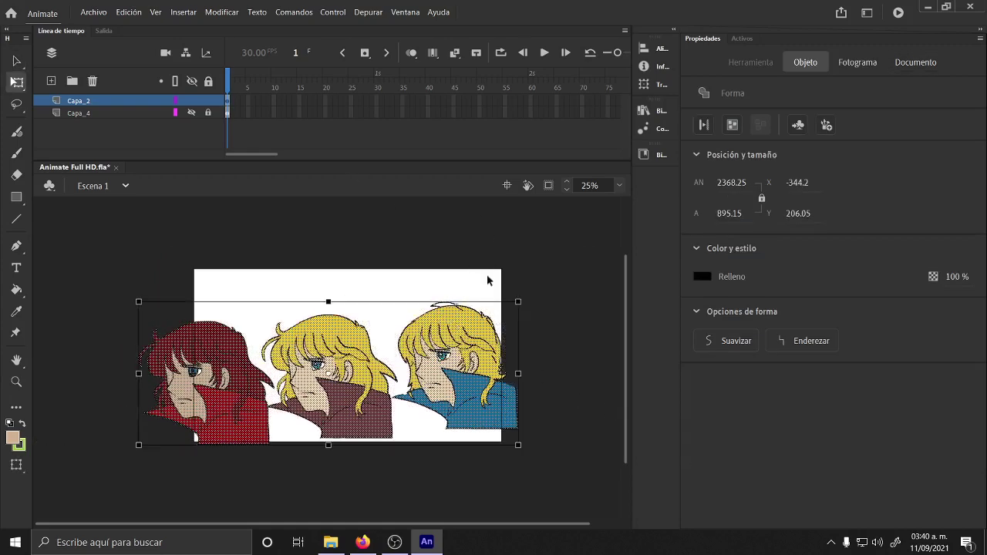
pyautogui.moveTo(518, 301); pyautogui.dragTo(176, 452)
pyautogui.click(525, 320)
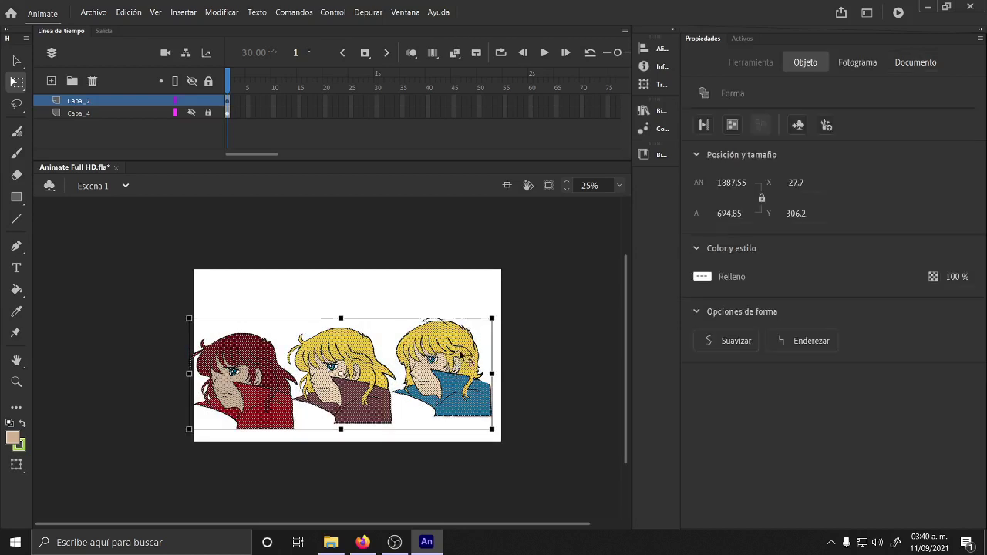
pyautogui.moveTo(449, 372)
pyautogui.mouseDown()
pyautogui.moveTo(459, 353)
pyautogui.moveTo(450, 354)
pyautogui.mouseUp()
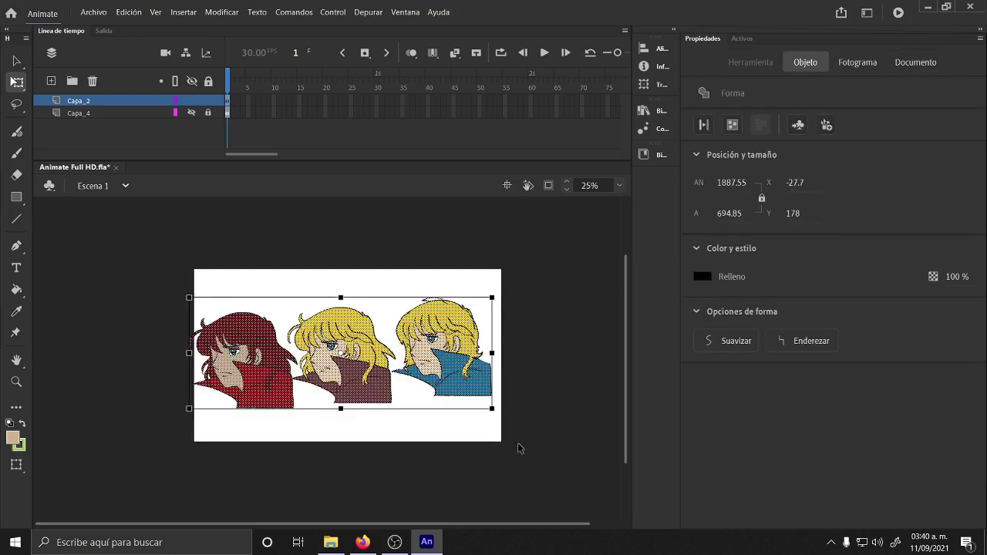
pyautogui.click(567, 496)
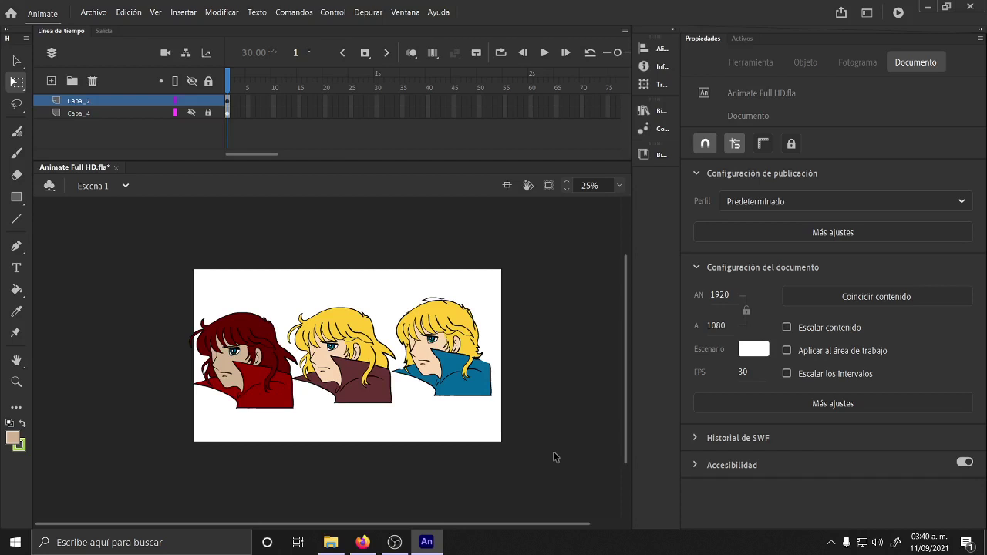
# Examine how rectangular selections around each portrait capture its artwork and parts of the neighbouring portraits.
pyautogui.moveTo(137, 263); pyautogui.dragTo(294, 460)
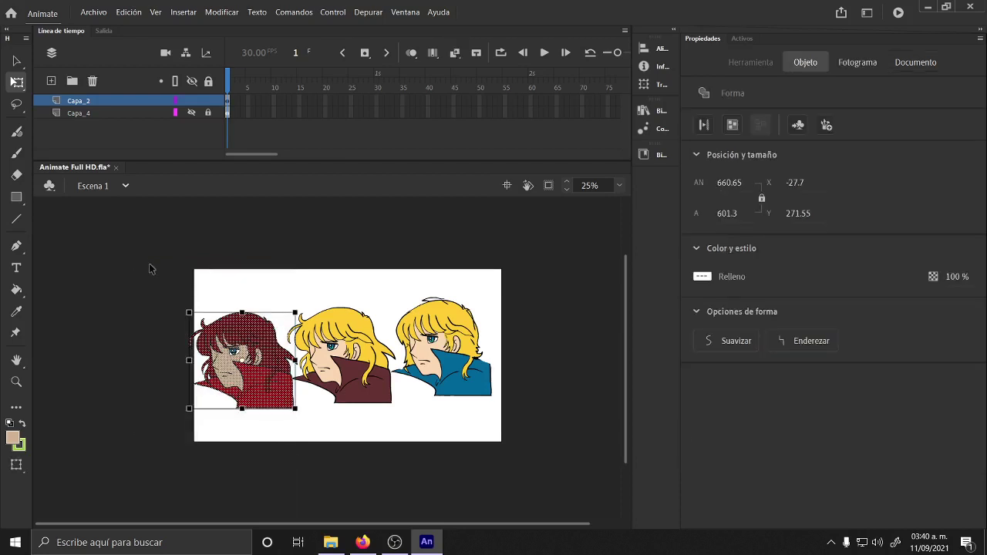
pyautogui.moveTo(145, 259); pyautogui.dragTo(299, 466)
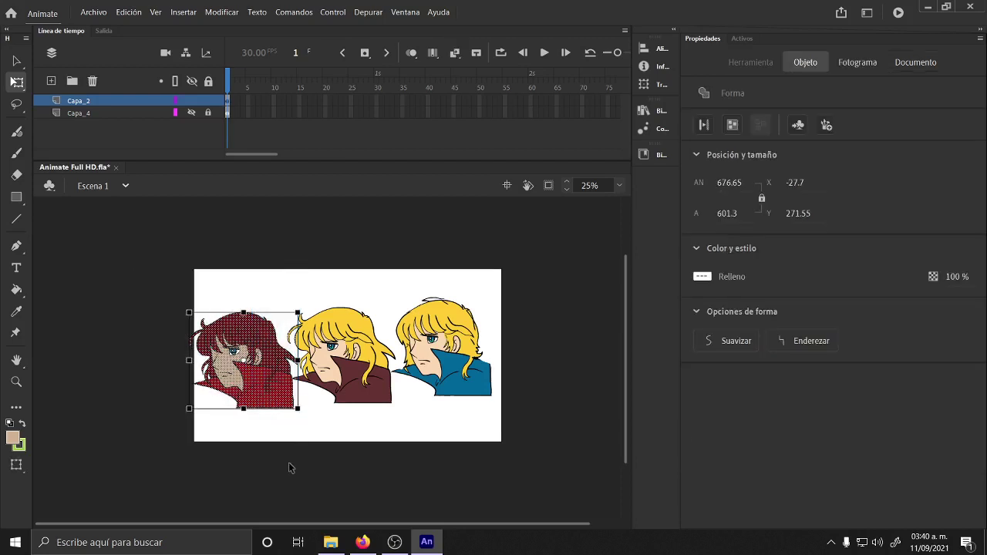
pyautogui.click(290, 468)
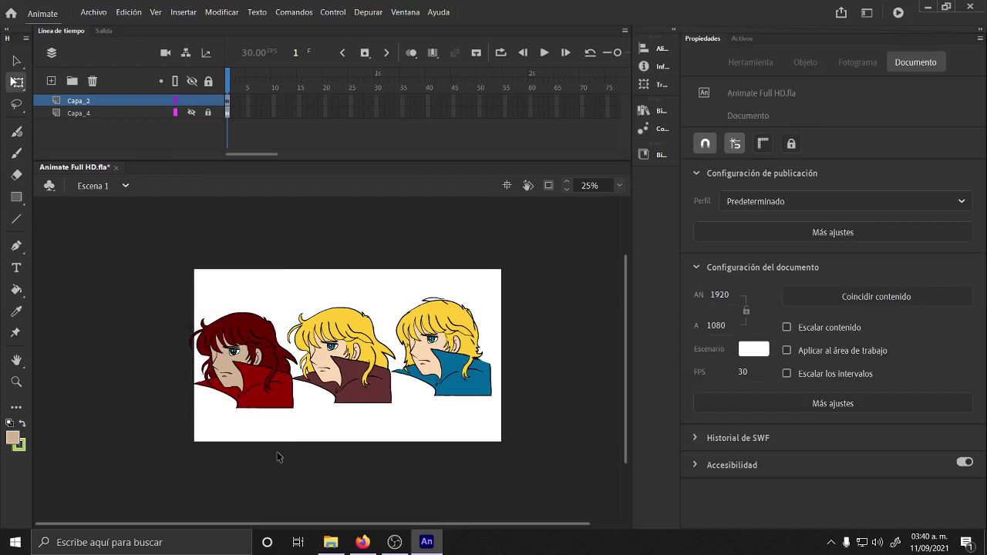
pyautogui.moveTo(316, 292); pyautogui.dragTo(398, 448)
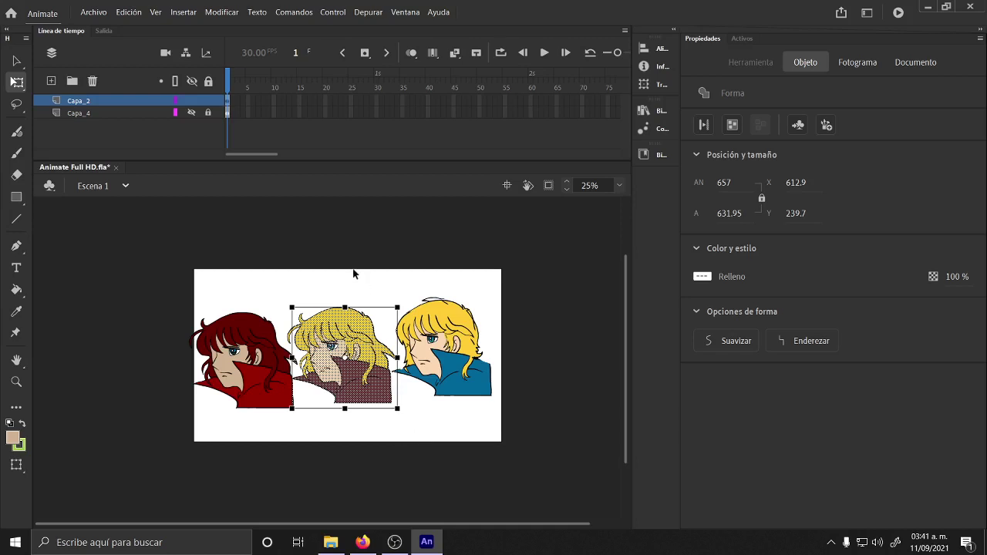
pyautogui.click(301, 280)
pyautogui.moveTo(285, 264); pyautogui.dragTo(396, 456)
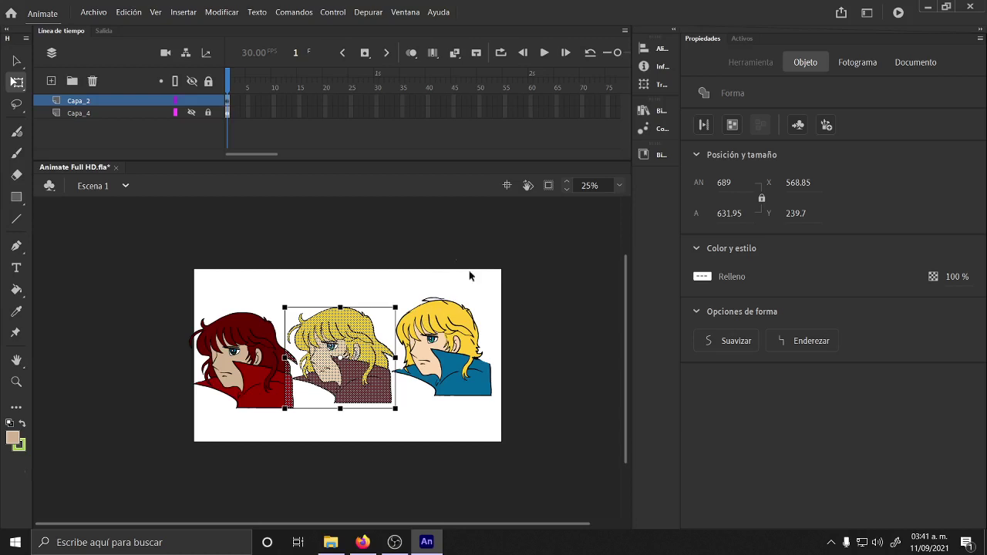
pyautogui.moveTo(541, 259); pyautogui.dragTo(401, 449)
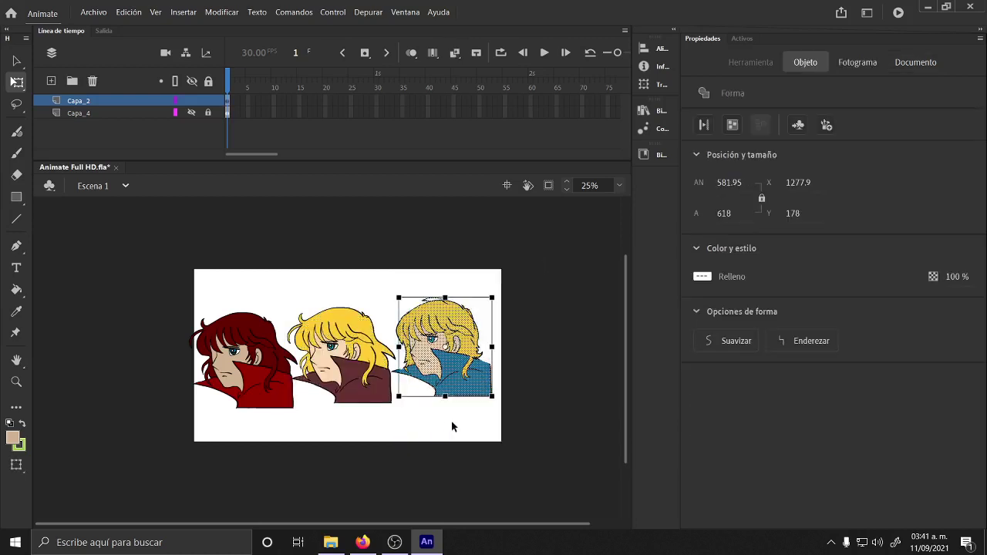
pyautogui.click(453, 431)
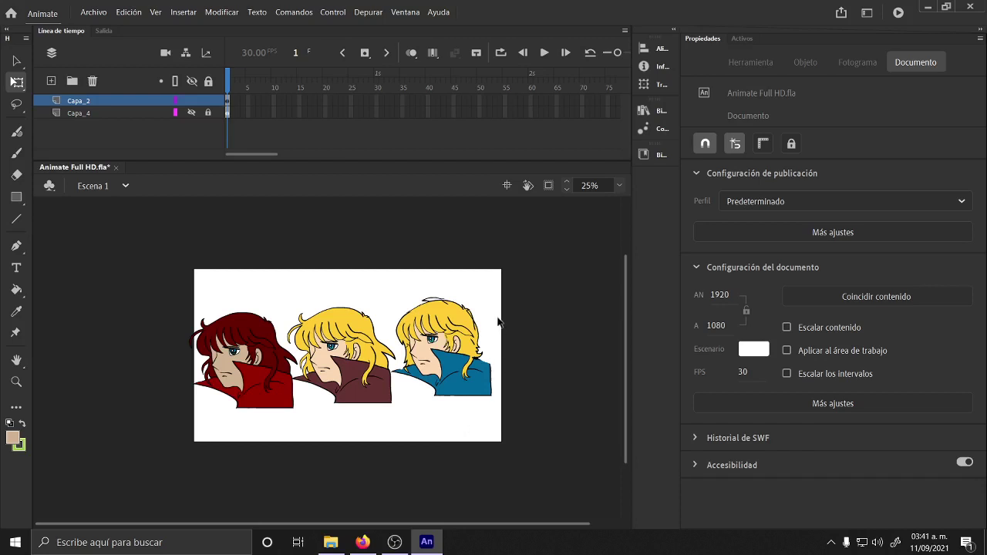
pyautogui.moveTo(556, 264); pyautogui.dragTo(396, 452)
pyautogui.click(531, 351)
pyautogui.moveTo(533, 254); pyautogui.dragTo(408, 447)
pyautogui.click(432, 421)
pyautogui.moveTo(495, 275); pyautogui.dragTo(396, 452)
pyautogui.click(456, 441)
# Move the third portrait off the stage to its upper right, and shift the other two portraits right.
pyautogui.moveTo(528, 266); pyautogui.dragTo(398, 446)
pyautogui.moveTo(458, 370); pyautogui.dragTo(551, 339)
pyautogui.moveTo(168, 291); pyautogui.dragTo(436, 454)
pyautogui.moveTo(309, 363); pyautogui.dragTo(358, 363)
pyautogui.click(239, 312)
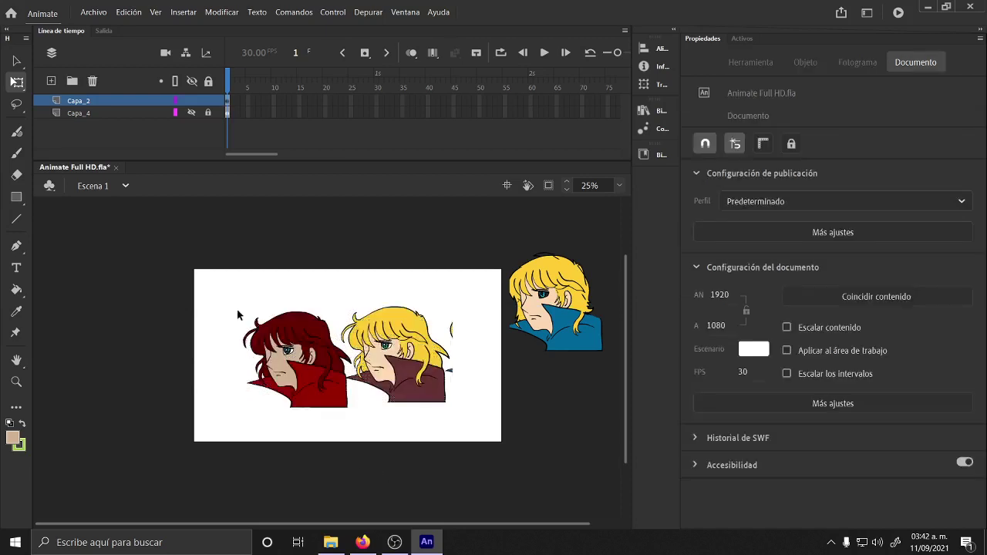
# Separate the two remaining portraits by moving the red-haired one left and the blond one slightly right.
pyautogui.moveTo(217, 282); pyautogui.dragTo(351, 438)
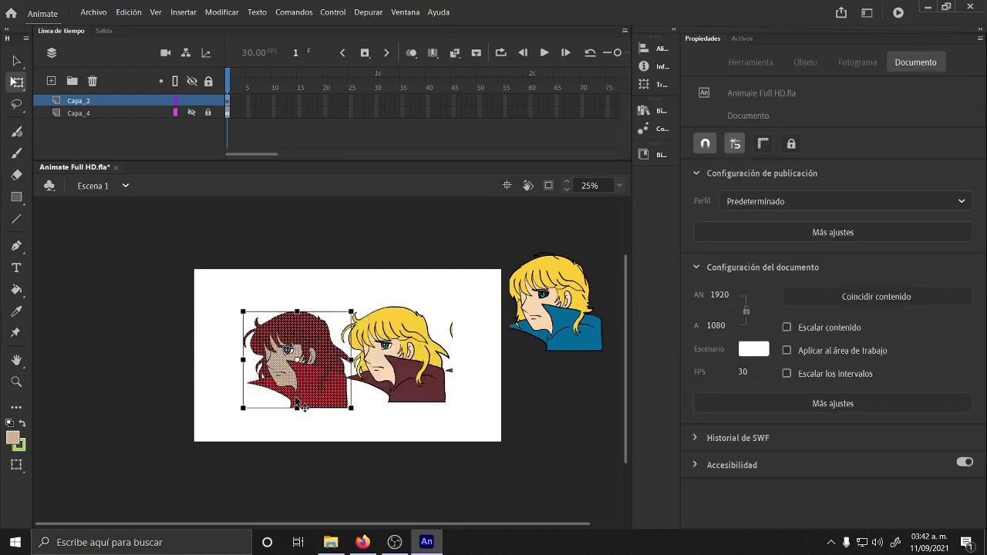
pyautogui.moveTo(309, 362); pyautogui.dragTo(281, 363)
pyautogui.click(297, 286)
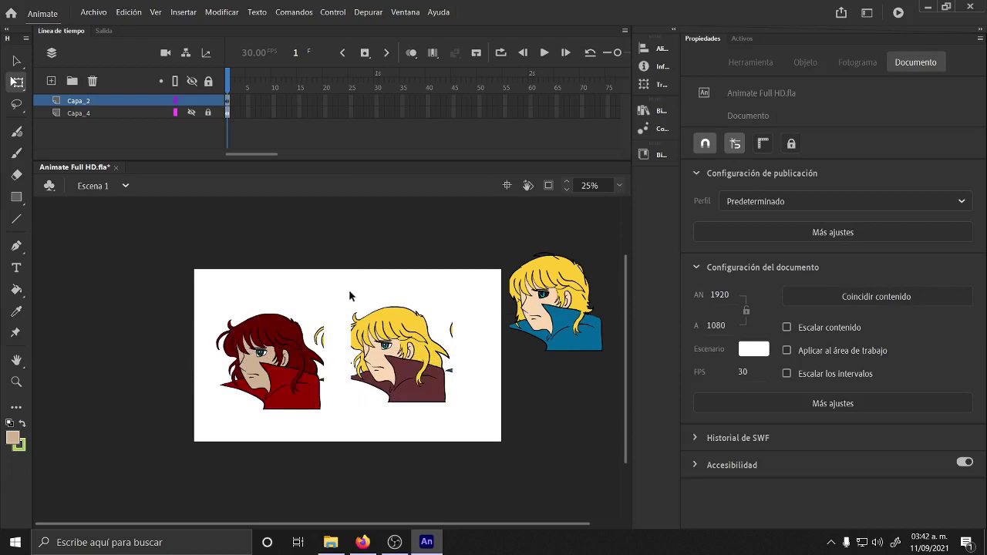
pyautogui.moveTo(331, 295); pyautogui.dragTo(470, 440)
pyautogui.moveTo(413, 403); pyautogui.dragTo(425, 404)
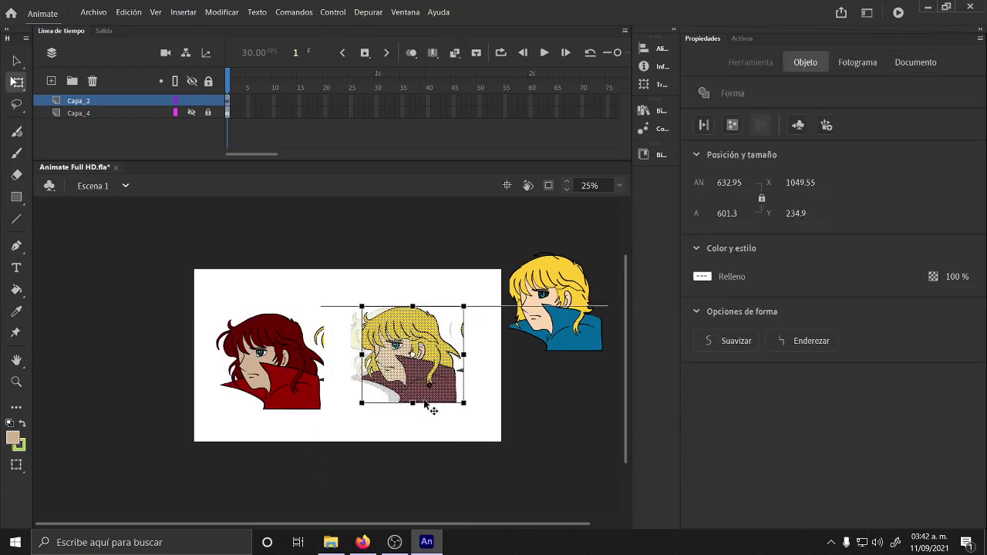
pyautogui.click(404, 445)
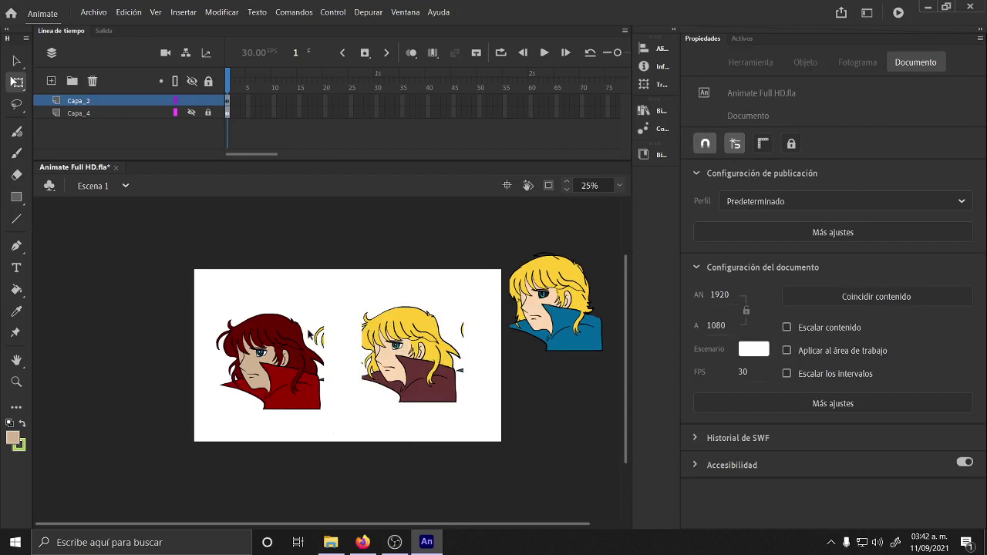
pyautogui.moveTo(213, 274); pyautogui.dragTo(467, 445)
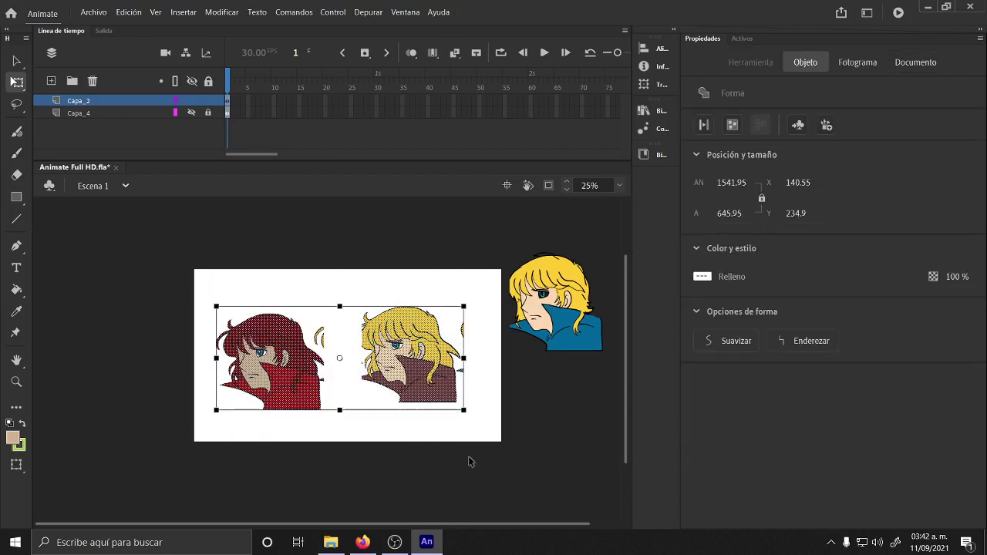
pyautogui.click(469, 458)
pyautogui.moveTo(142, 251); pyautogui.dragTo(621, 482)
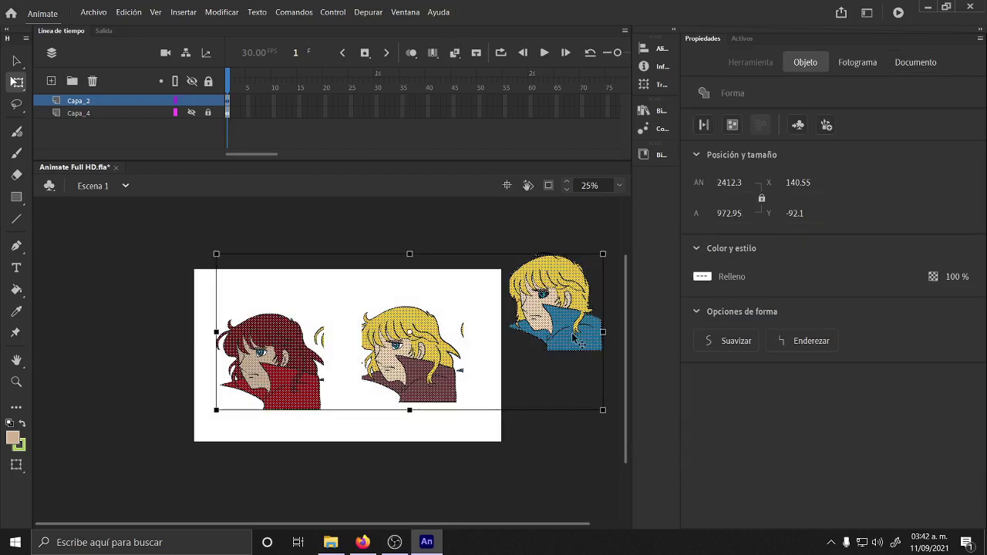
pyautogui.click(531, 459)
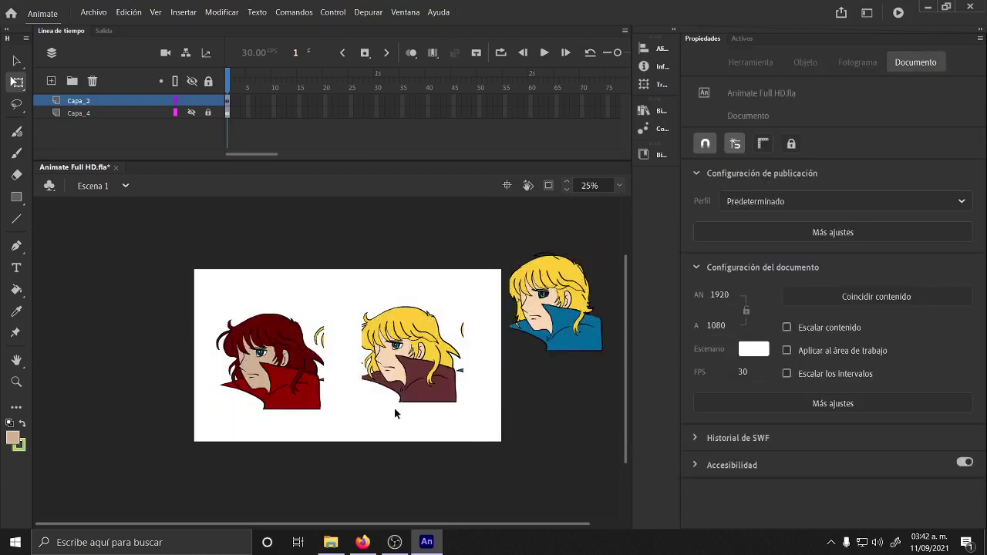
pyautogui.moveTo(395, 542)
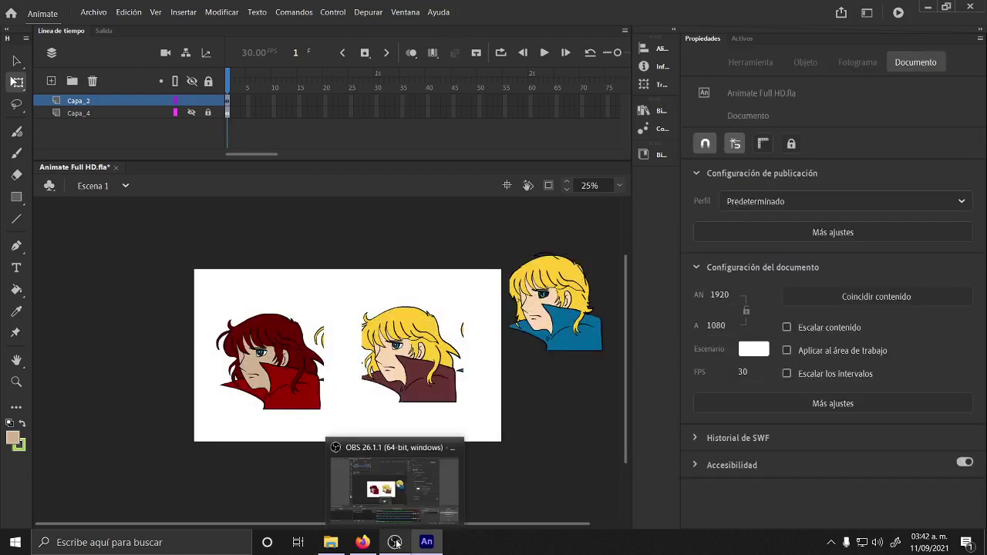
pyautogui.click(395, 542)
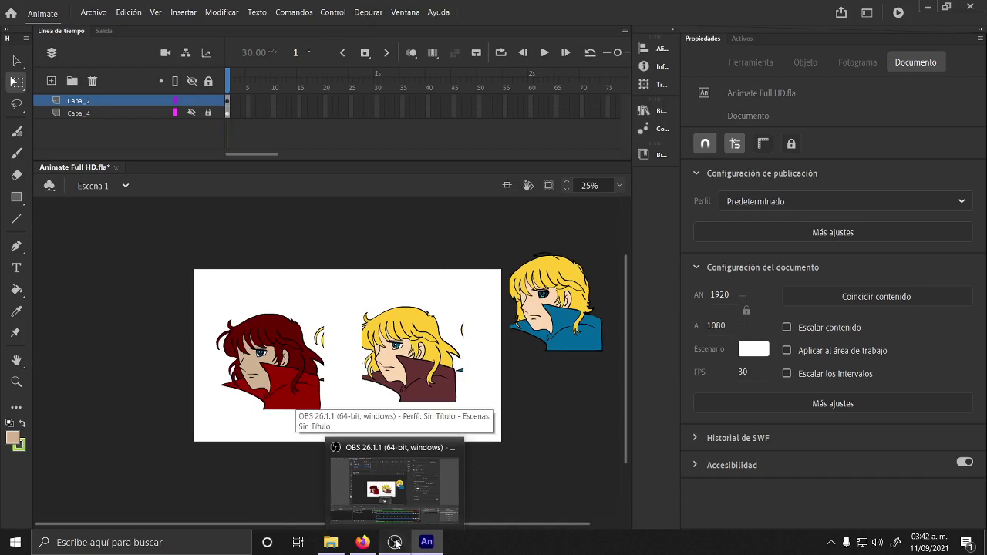